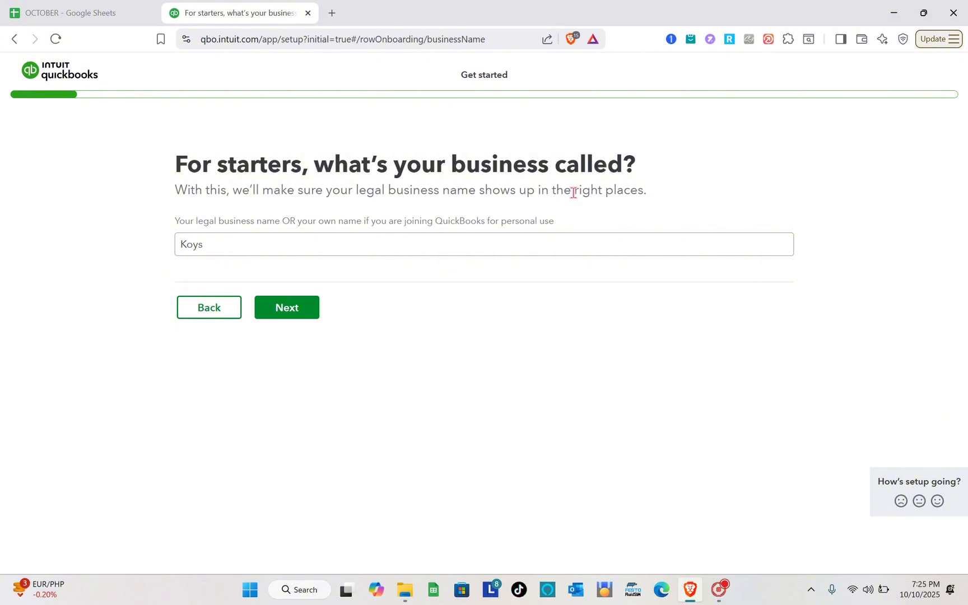
Open the QuickBooks Philippines website in a new tab and examine the pricing of its subscription plans
click(333, 14)
text(qu)
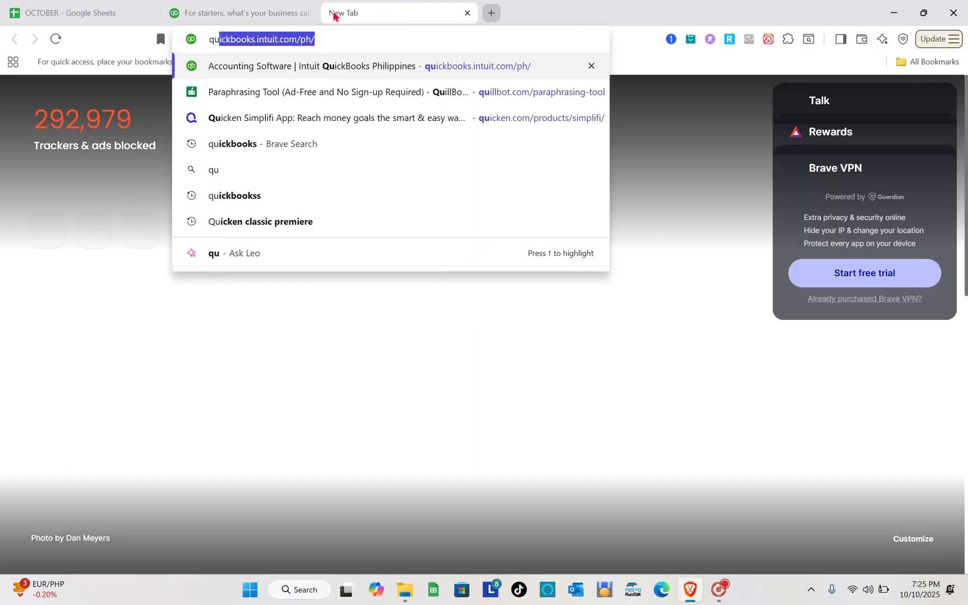
key(Return)
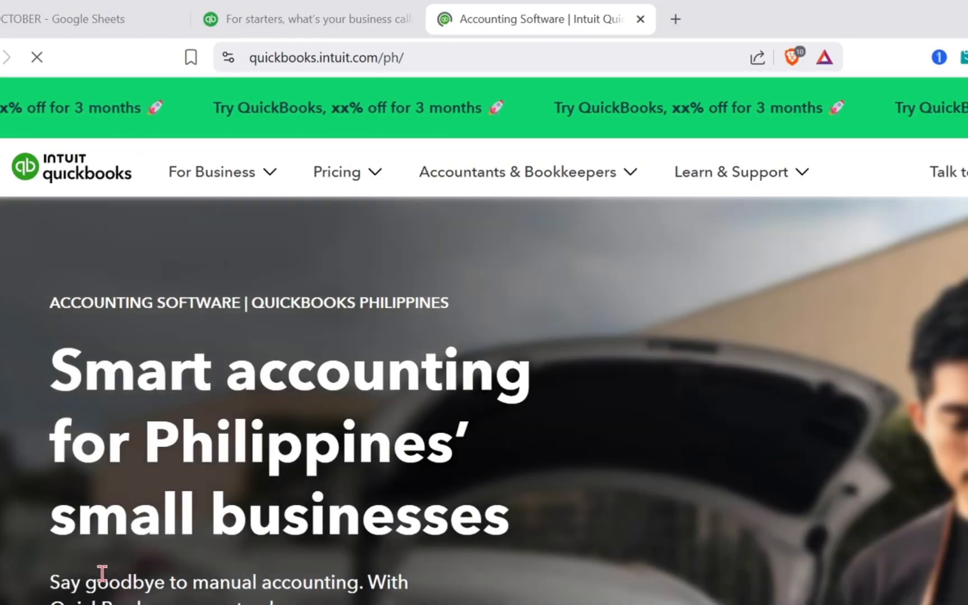
scroll(102, 578, down, 5)
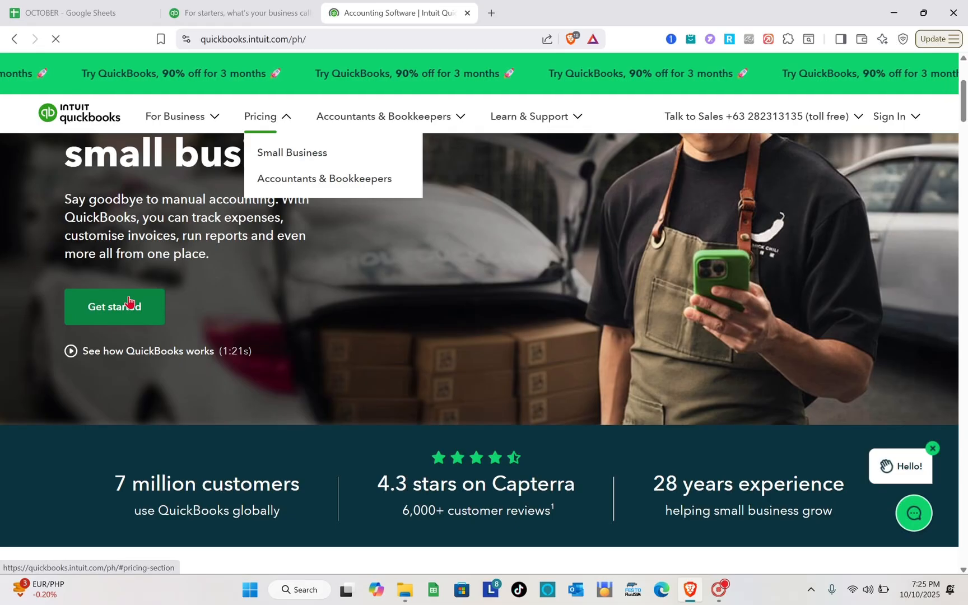
click(153, 445)
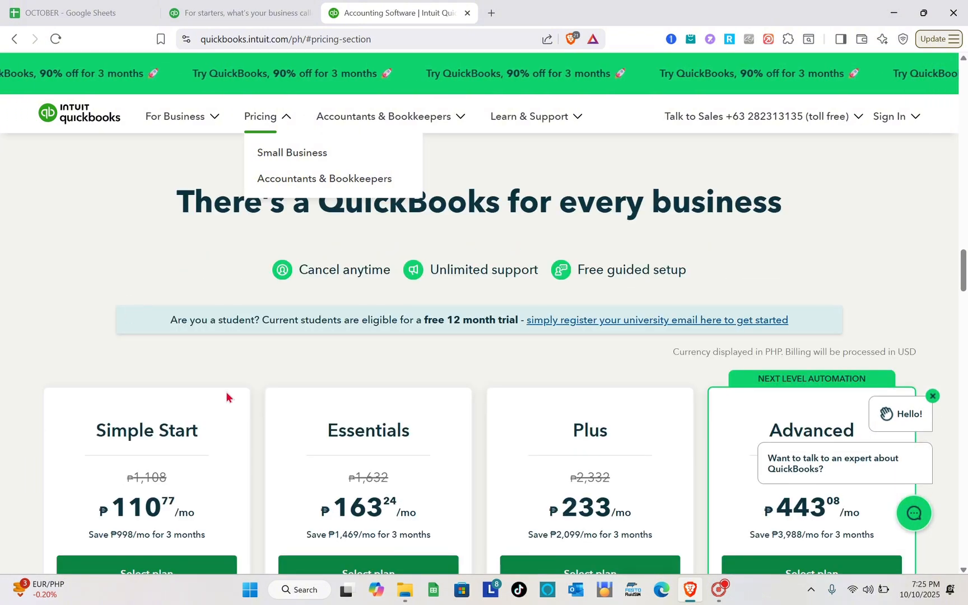
scroll(227, 393, down, 3)
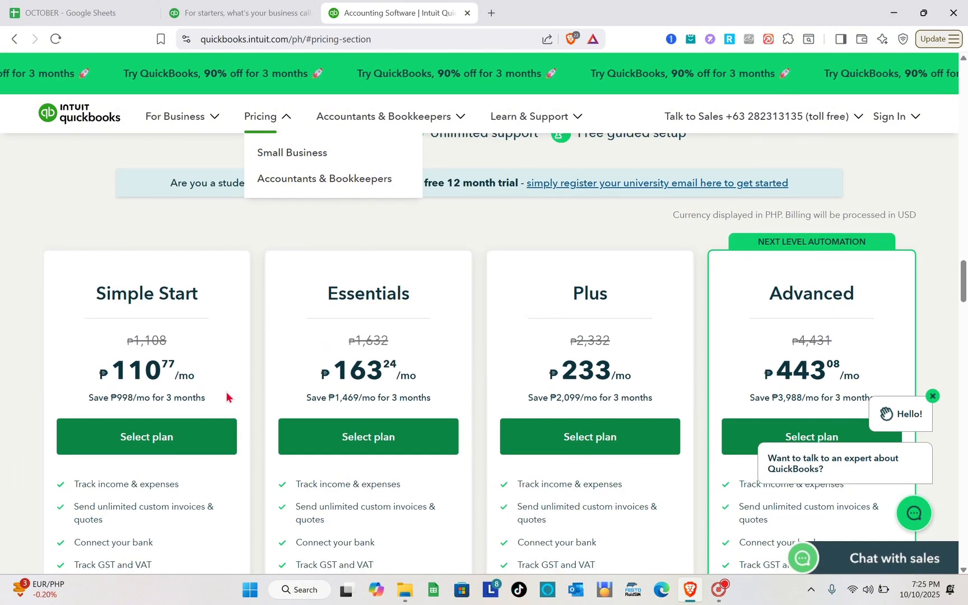
scroll(227, 396, down, 1)
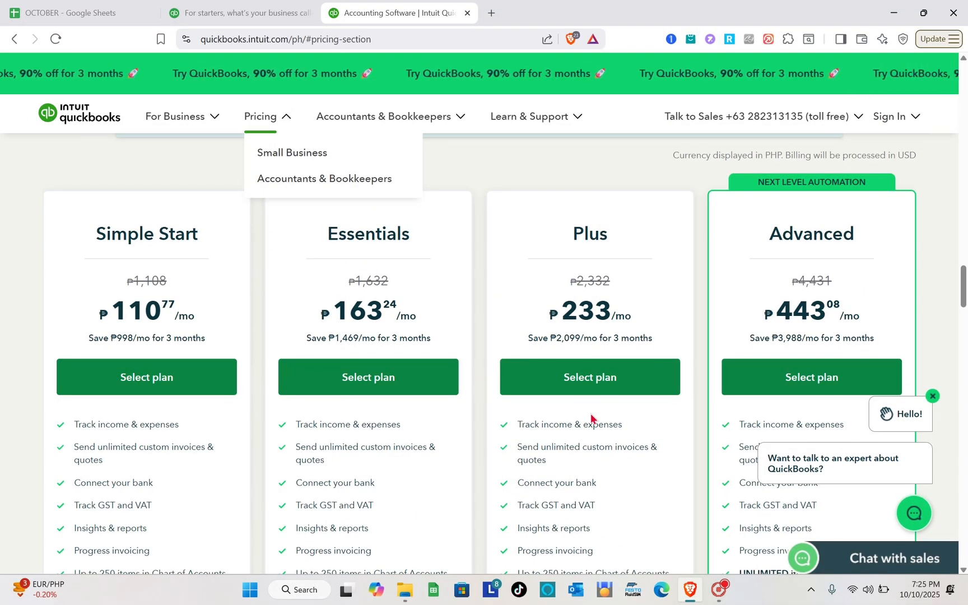
Return to the company setup, accept Koys as the business name, and set the industry to Repair and Maintenance (Automotive & Property)
click(220, 5)
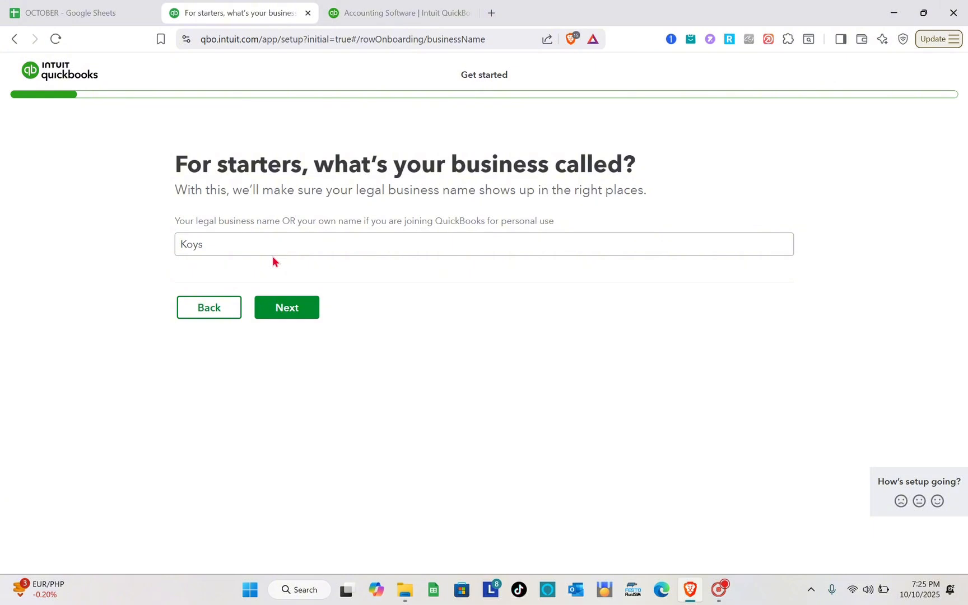
click(291, 317)
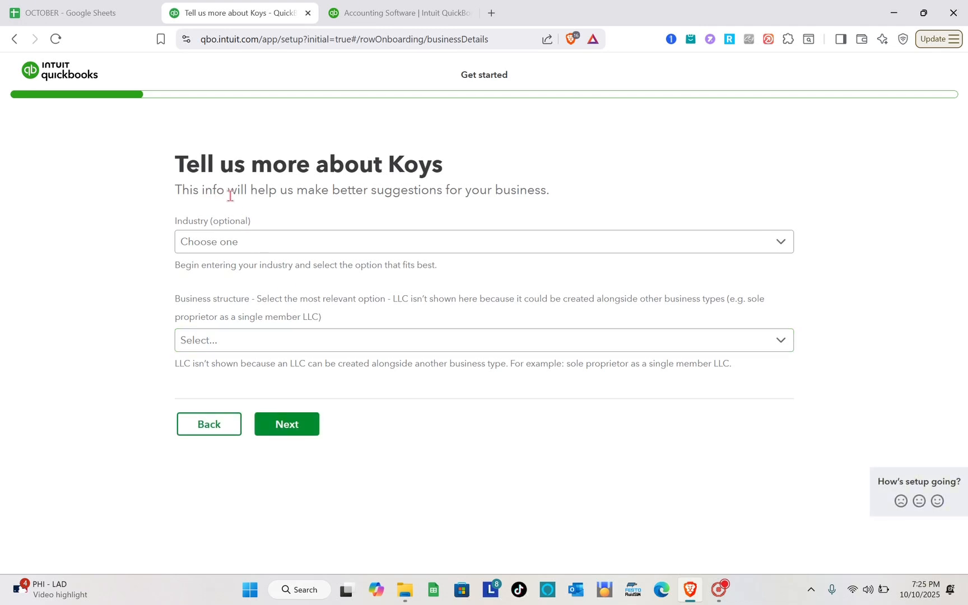
click(235, 242)
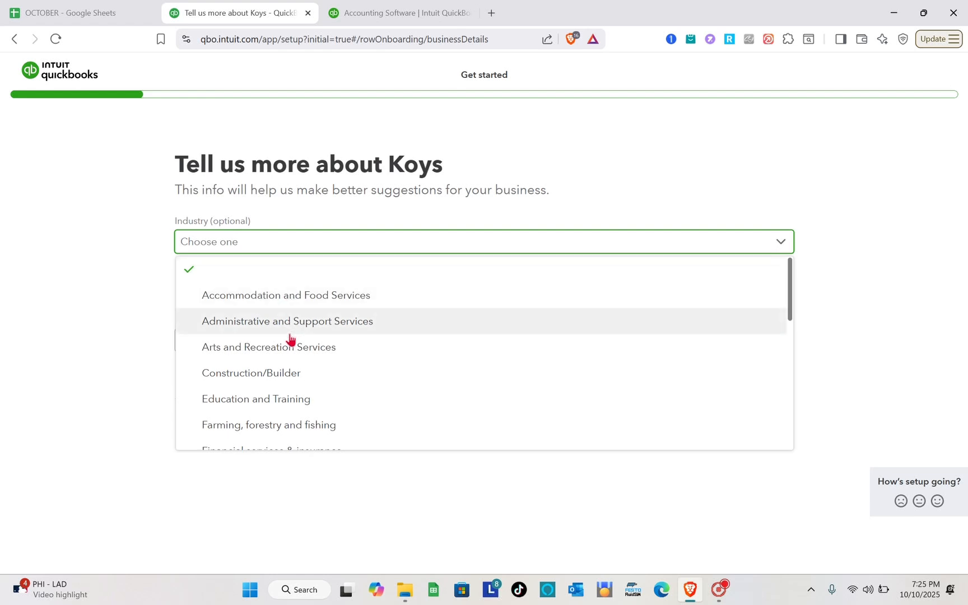
scroll(287, 386, down, 1)
scroll(286, 387, down, 5)
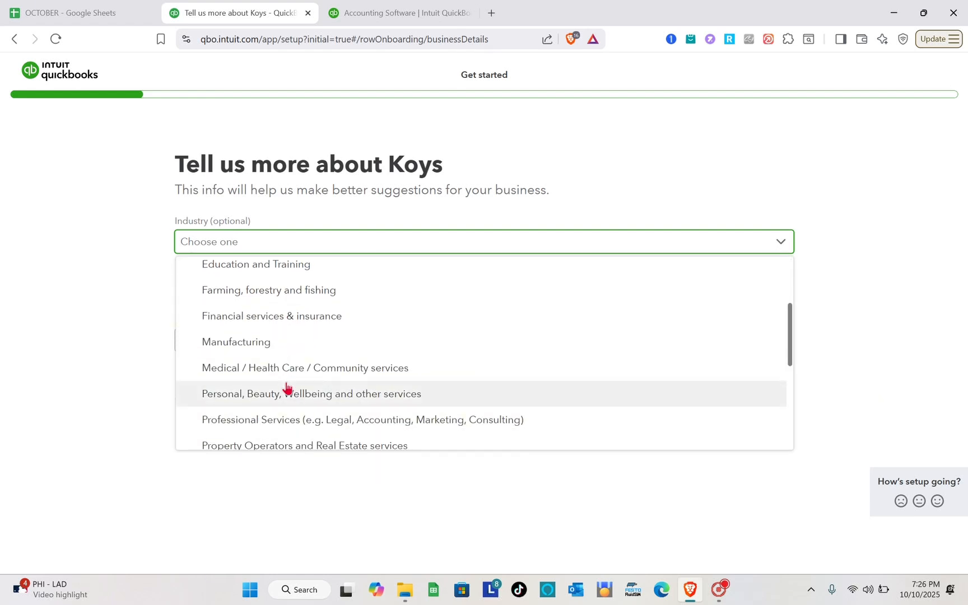
scroll(287, 386, down, 1)
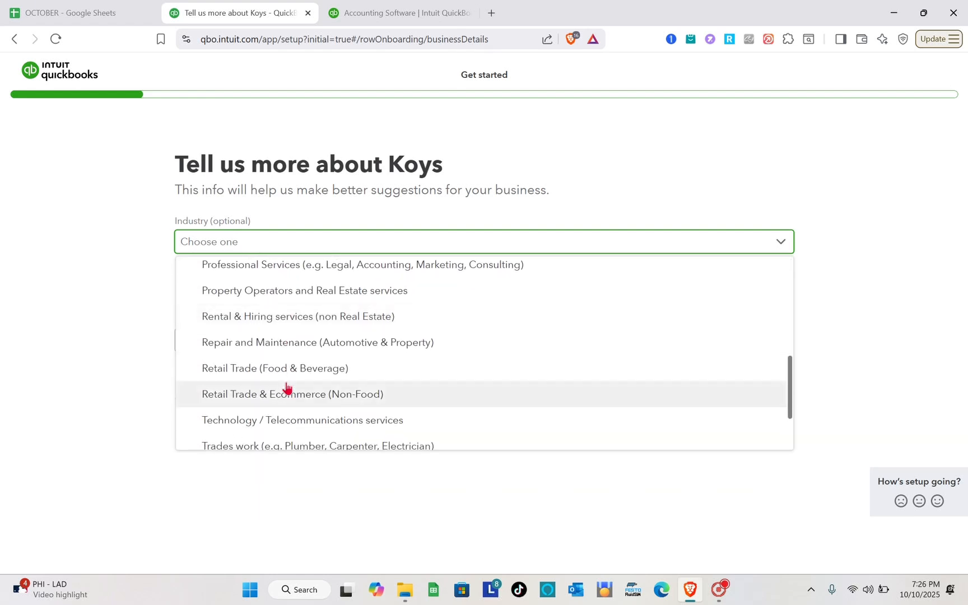
scroll(287, 389, down, 1)
scroll(287, 391, up, 1)
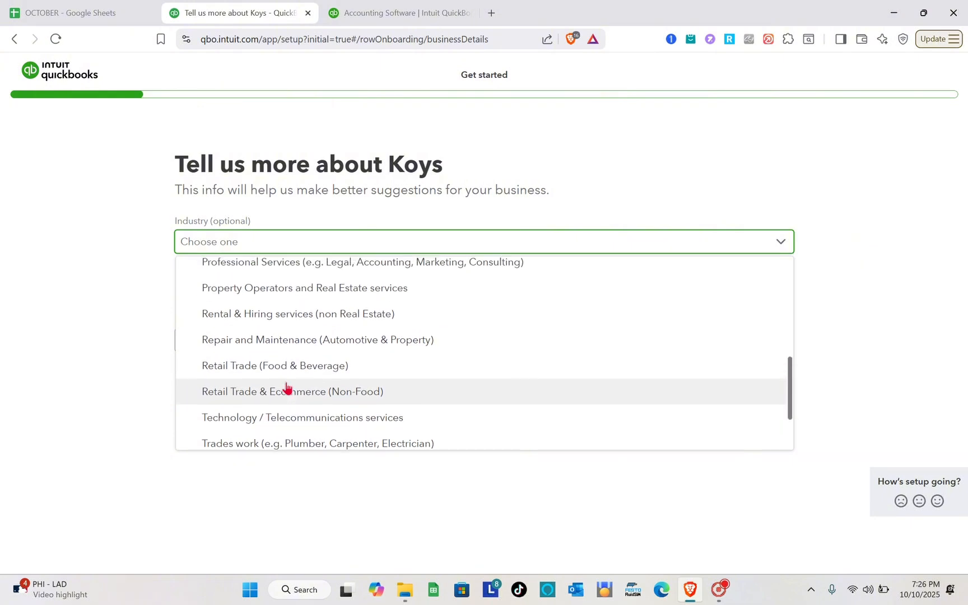
click(297, 348)
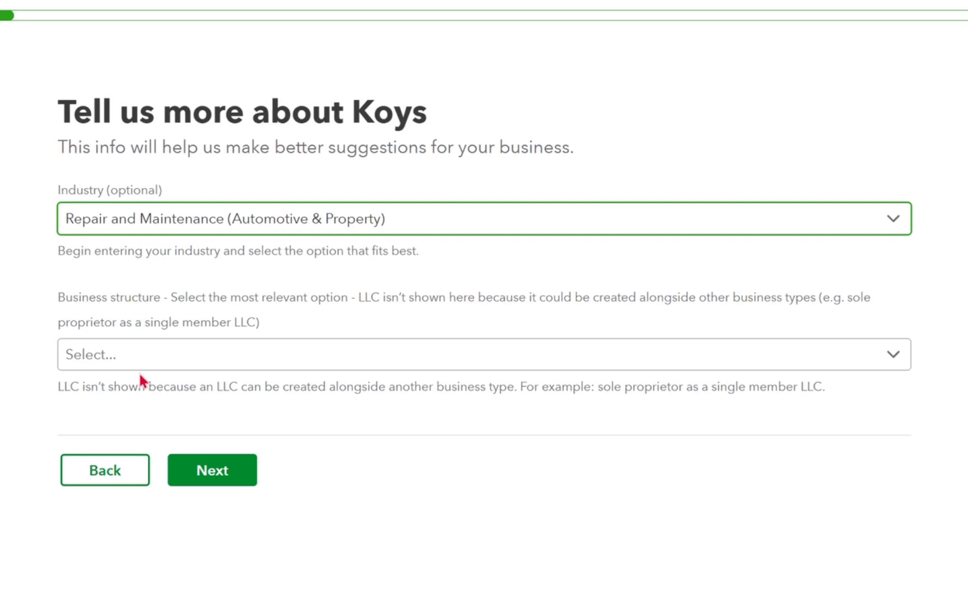
Set the business structure to Sole trader and continue to the role and team questions
click(218, 364)
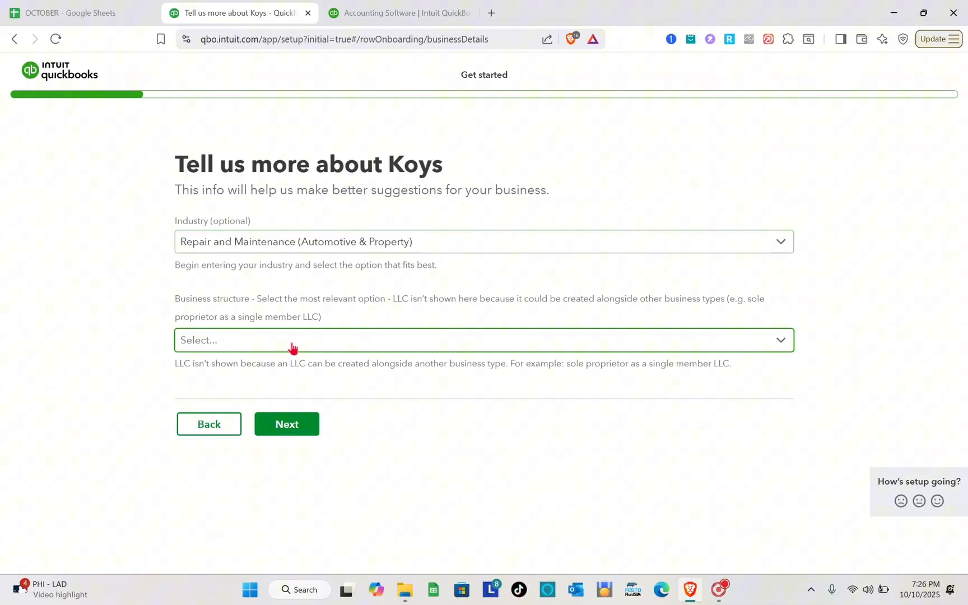
click(291, 346)
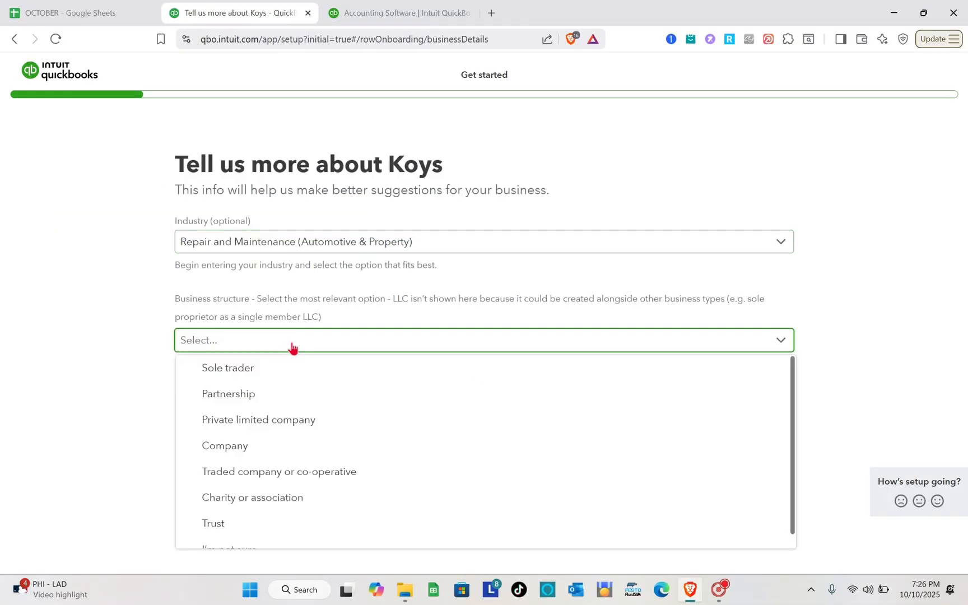
click(261, 372)
click(294, 428)
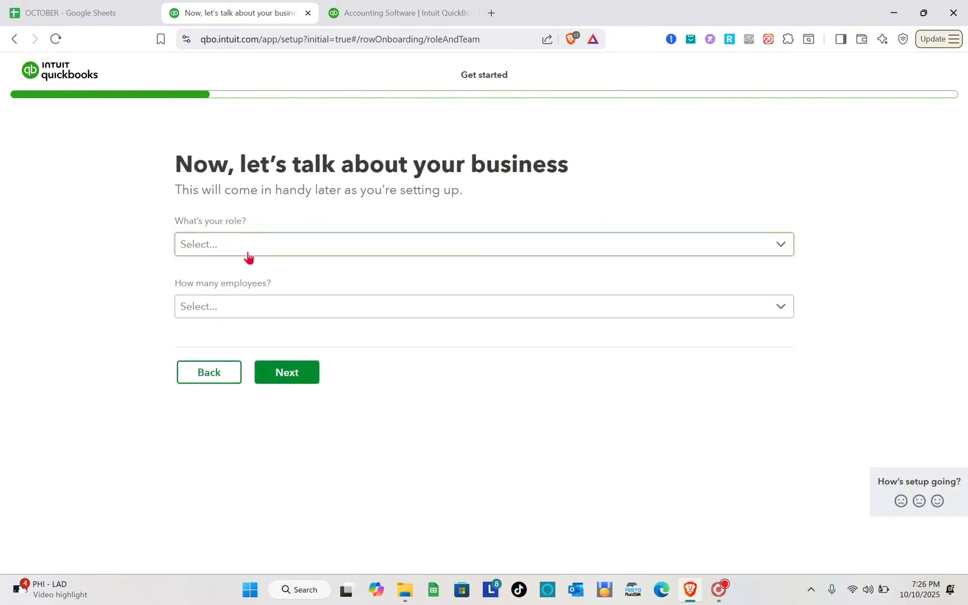
Set the role to Owner or partner and the number of employees to 2-5, and continue the setup
click(275, 247)
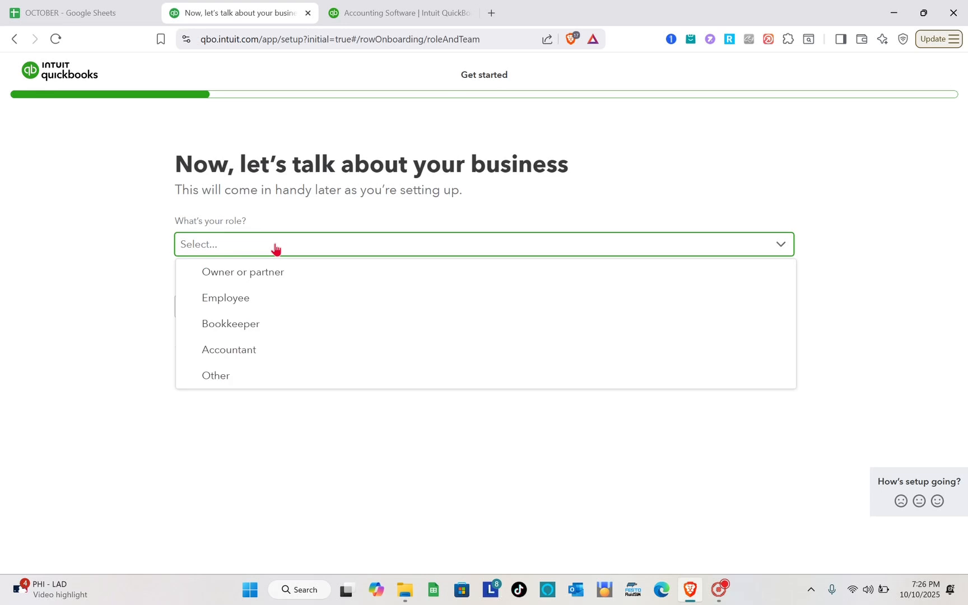
click(270, 273)
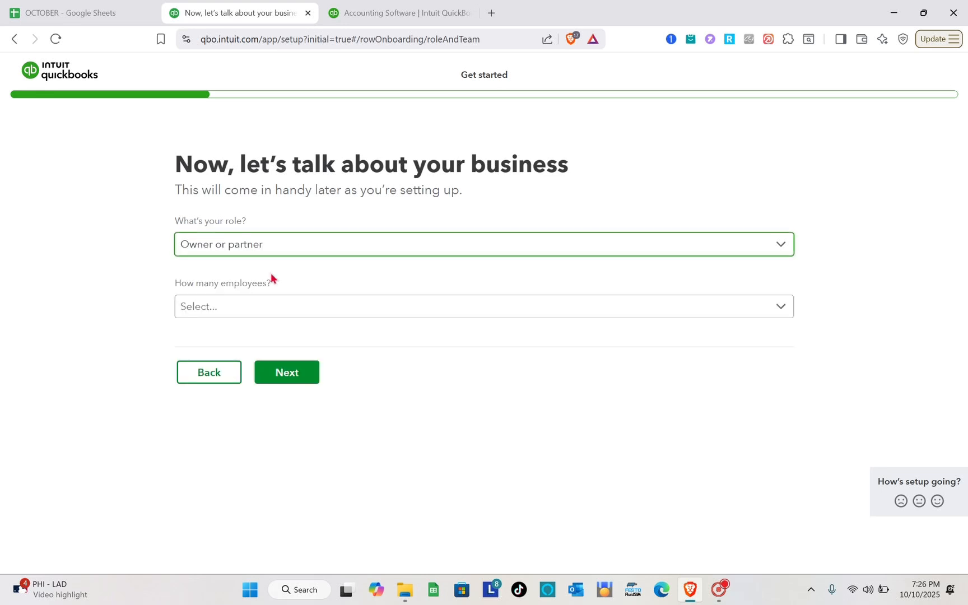
click(261, 314)
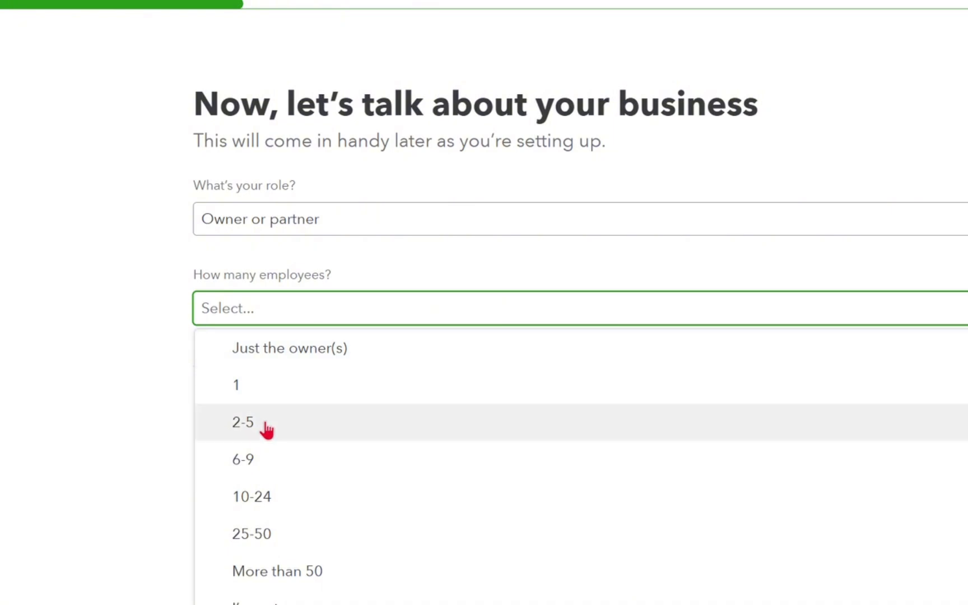
click(224, 385)
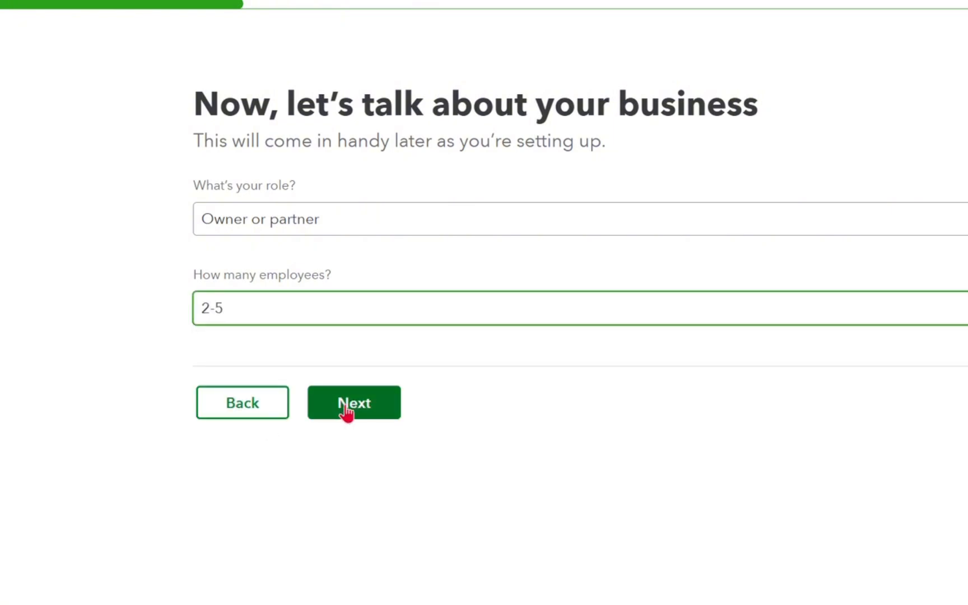
click(347, 413)
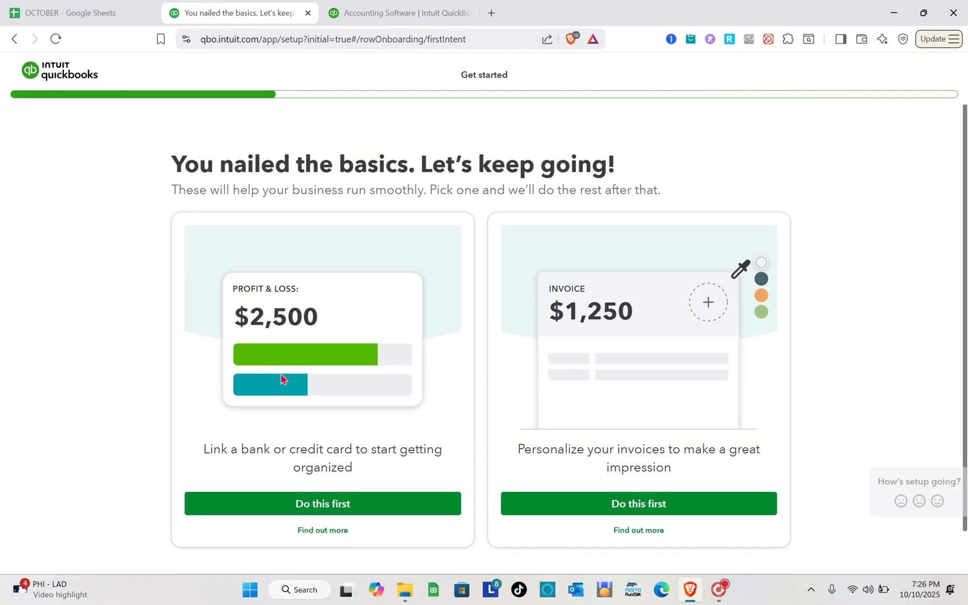
Choose bank or credit card linking as the first task, but pass over the account linking, receipt capture and invoice setup pages
scroll(358, 205, down, 1)
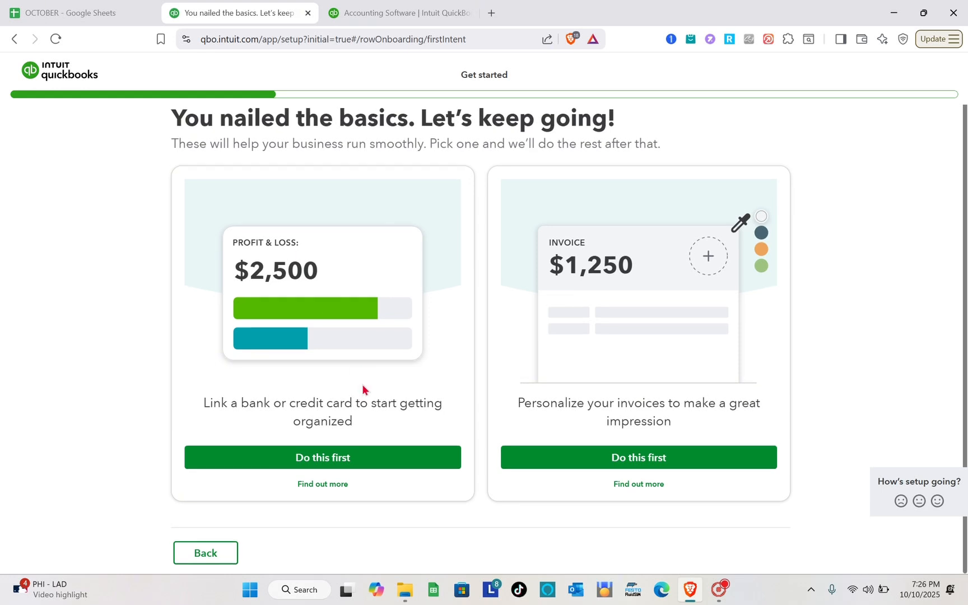
scroll(363, 390, up, 1)
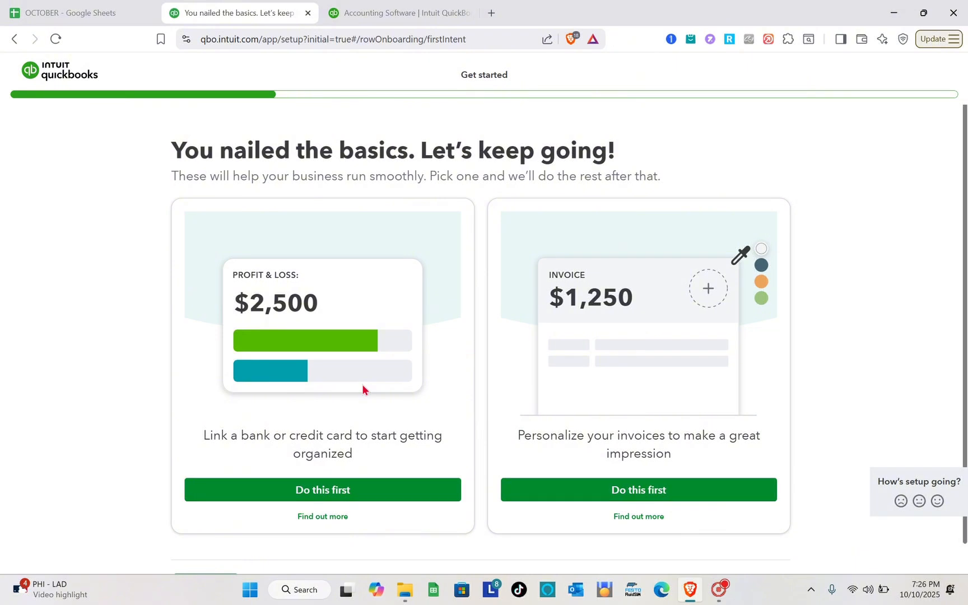
scroll(363, 385, down, 1)
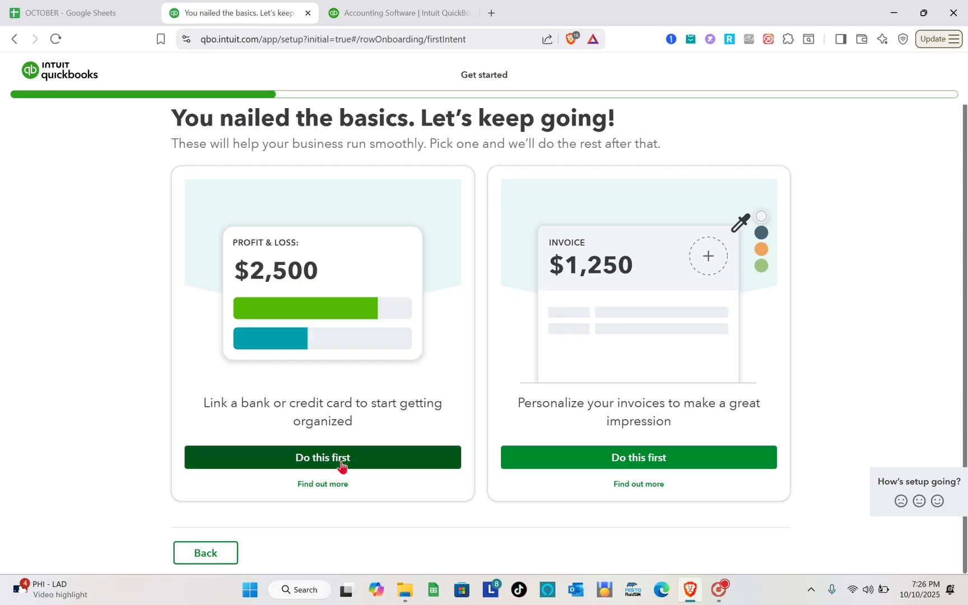
click(289, 524)
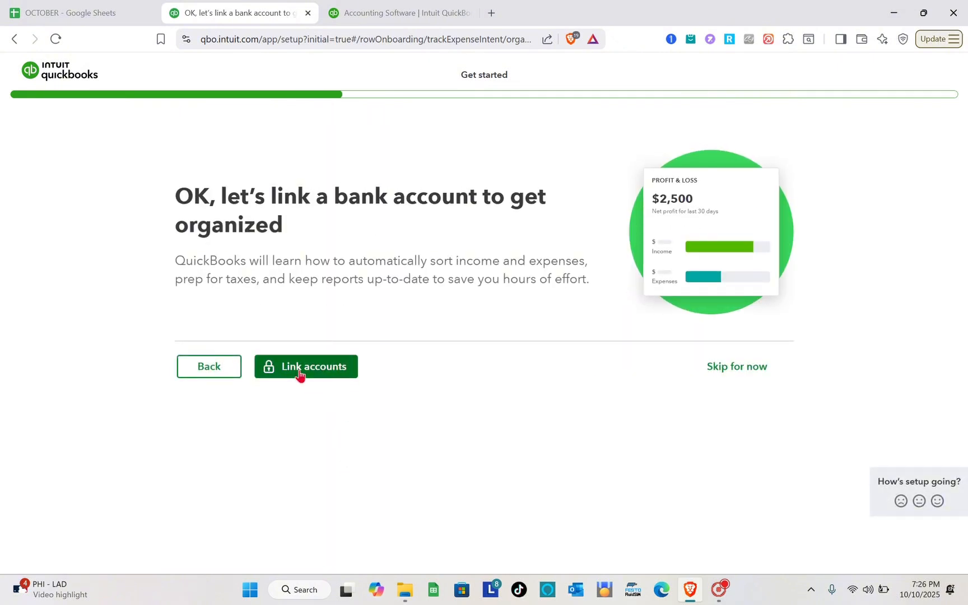
click(740, 368)
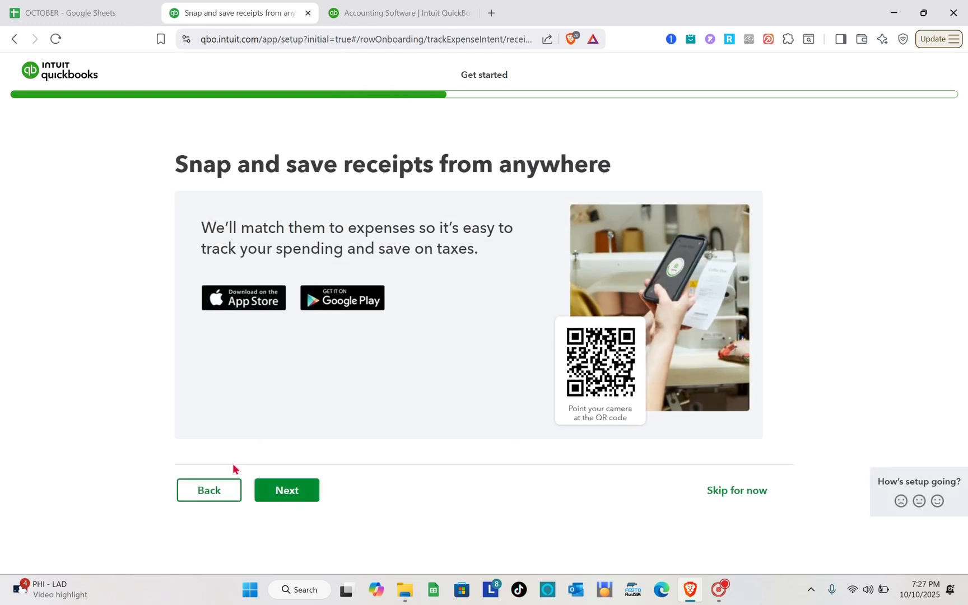
click(290, 496)
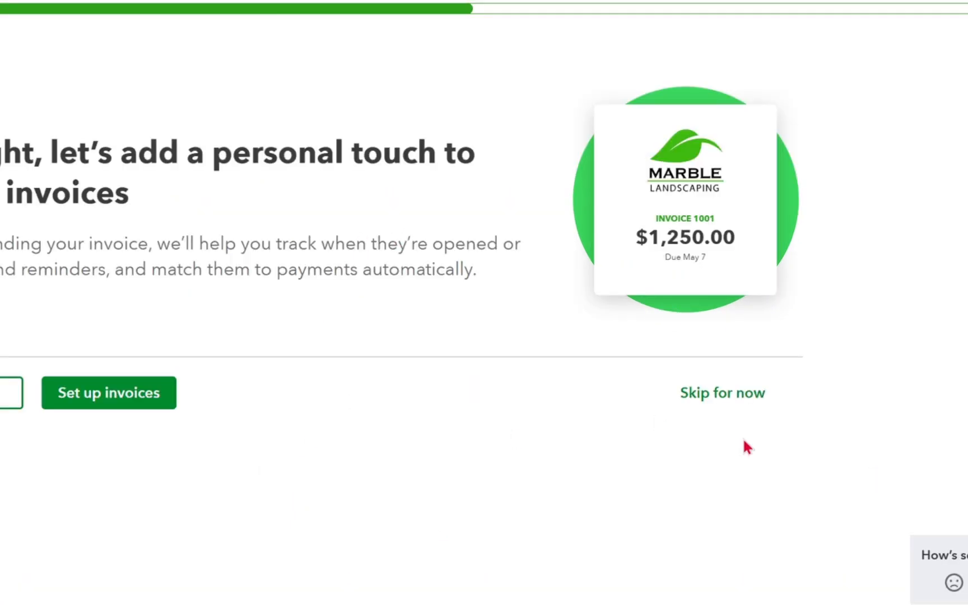
click(711, 393)
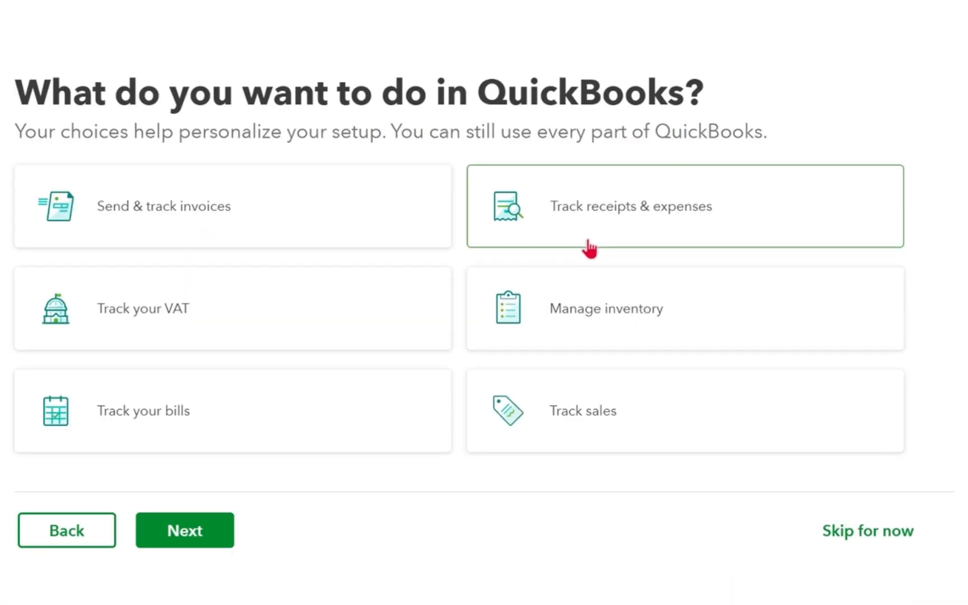
Select all six intended uses, from invoices and VAT to bills and sales, and finish the setup to reach the dashboard
click(587, 245)
click(396, 217)
click(376, 311)
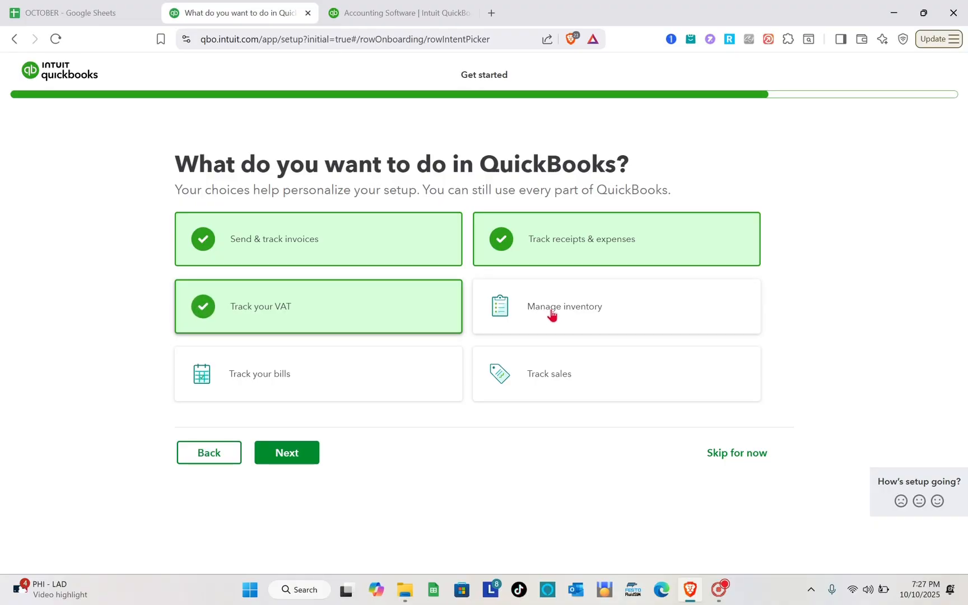
click(586, 322)
click(625, 424)
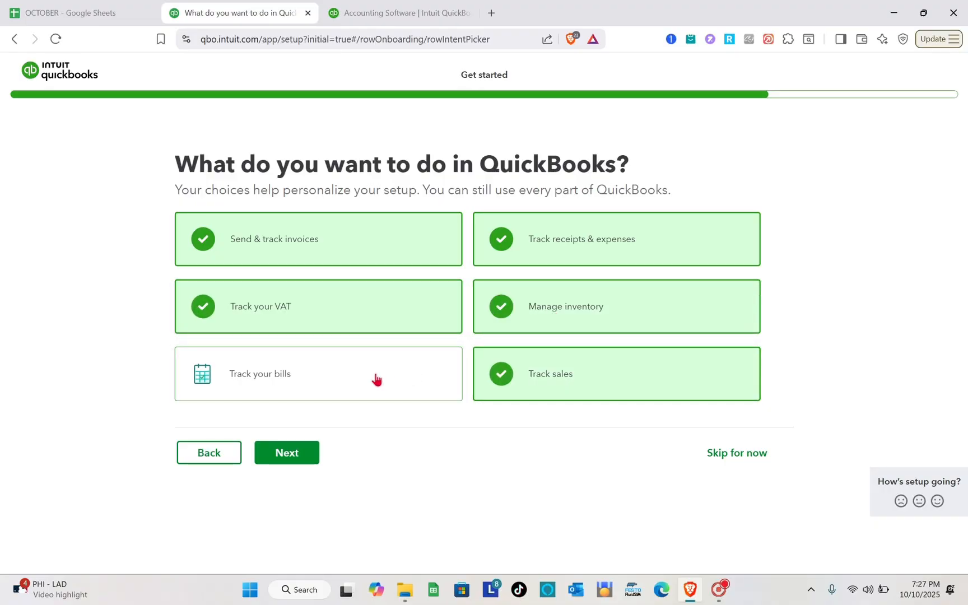
click(374, 381)
click(295, 457)
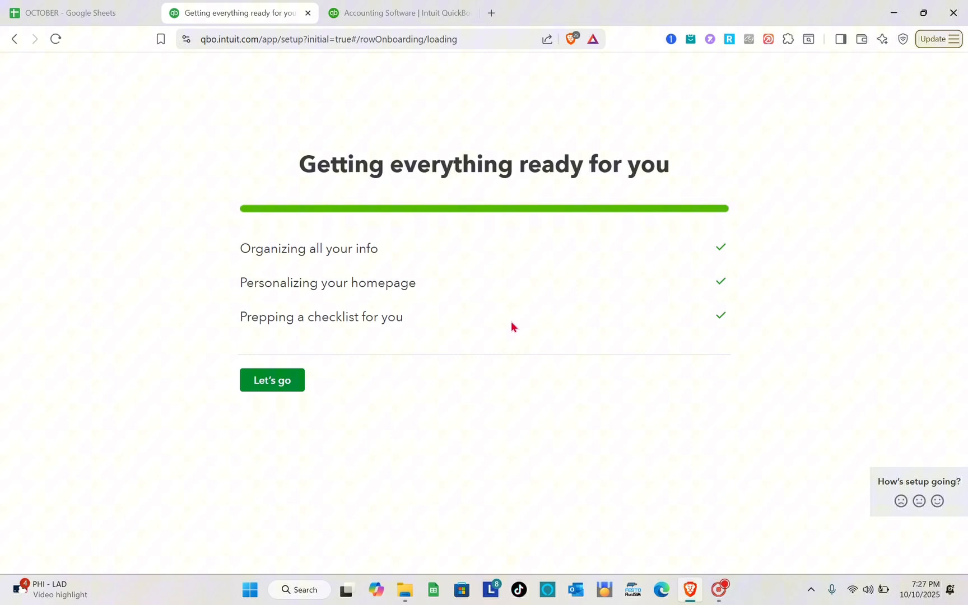
click(261, 381)
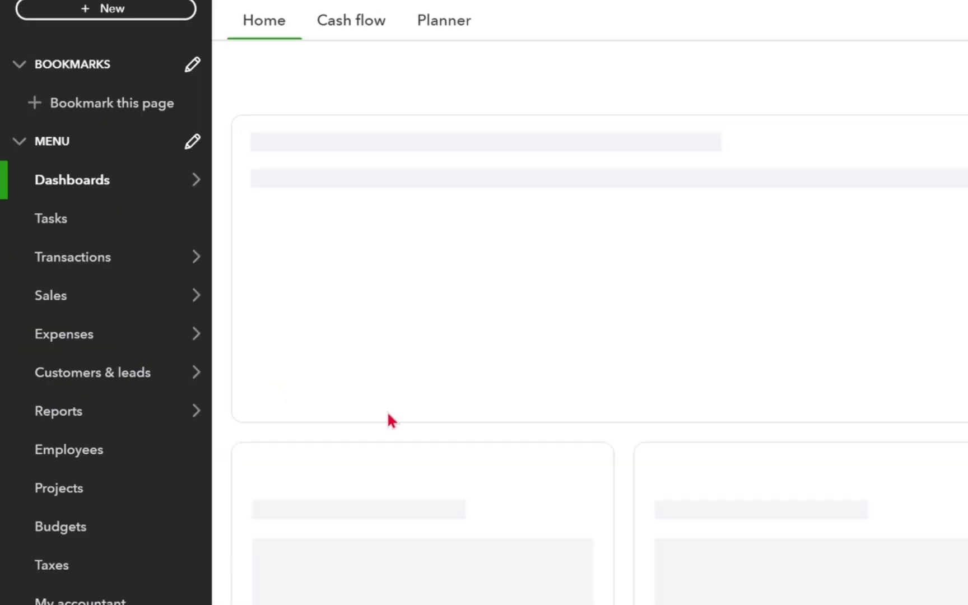
Open the Products & services page in the Sales section
mouse_move(110, 296)
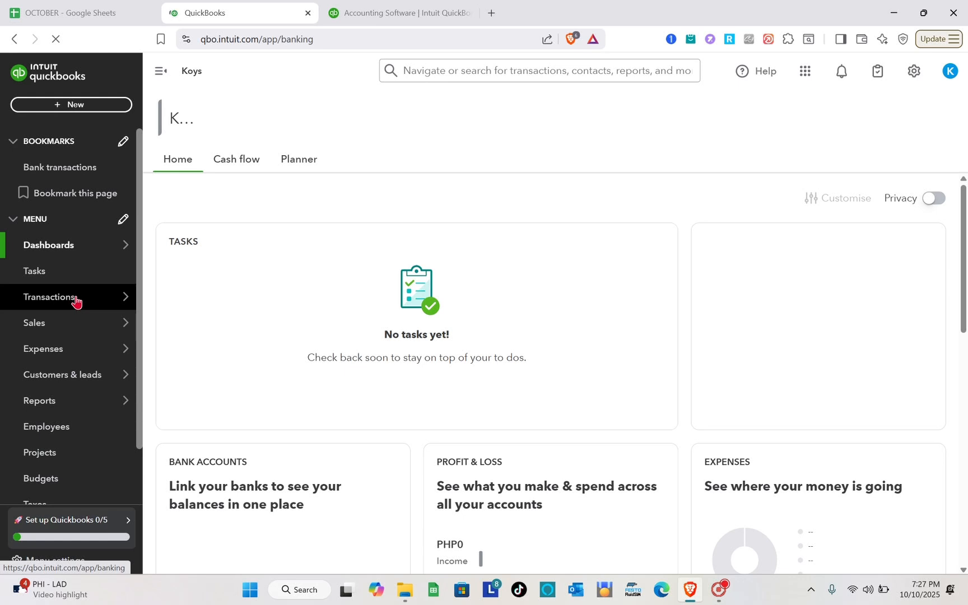
click(61, 272)
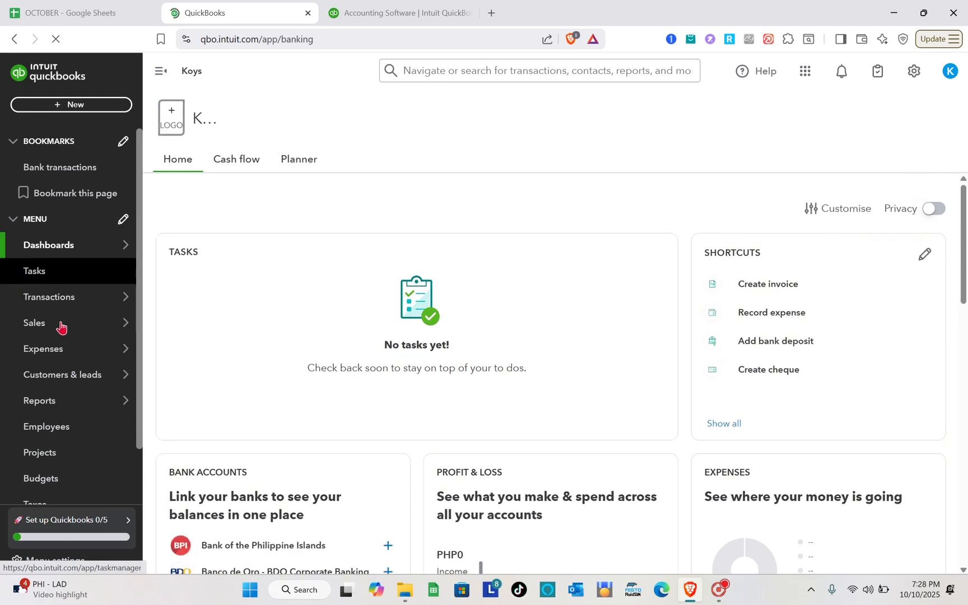
click(109, 318)
mouse_move(80, 332)
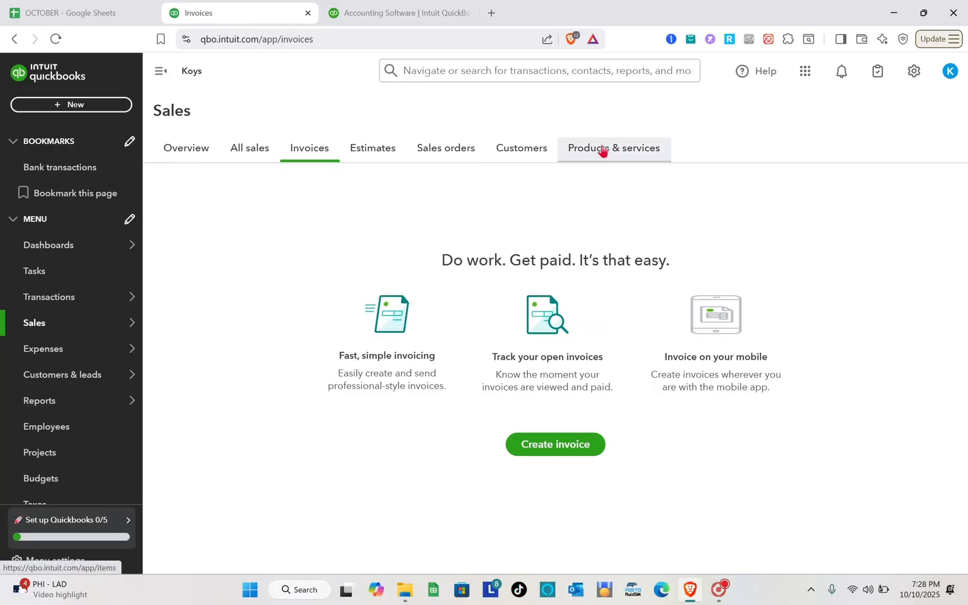
click(602, 151)
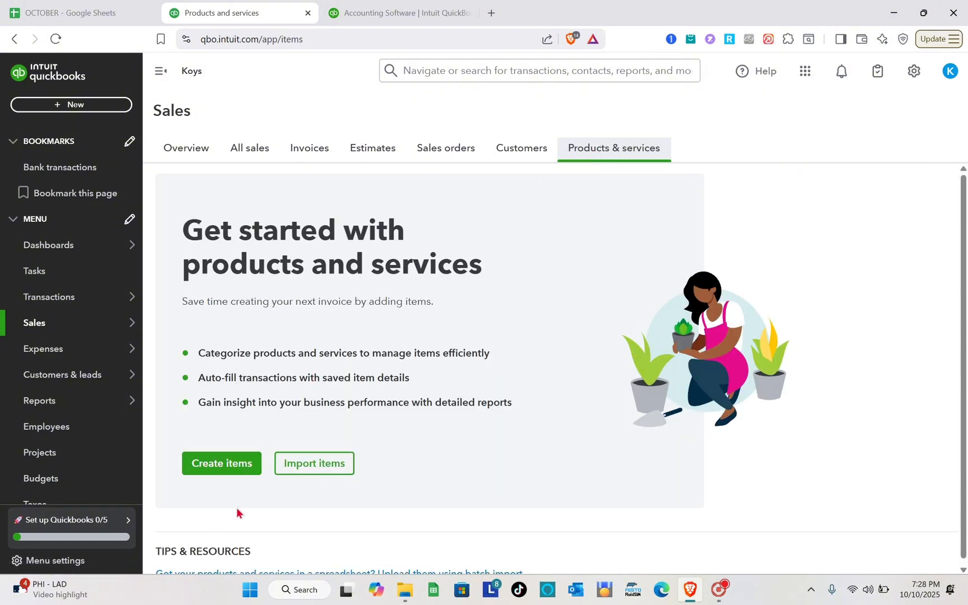
Start creating a new item under Products & services and name it Engine Tune up
click(235, 468)
click(236, 468)
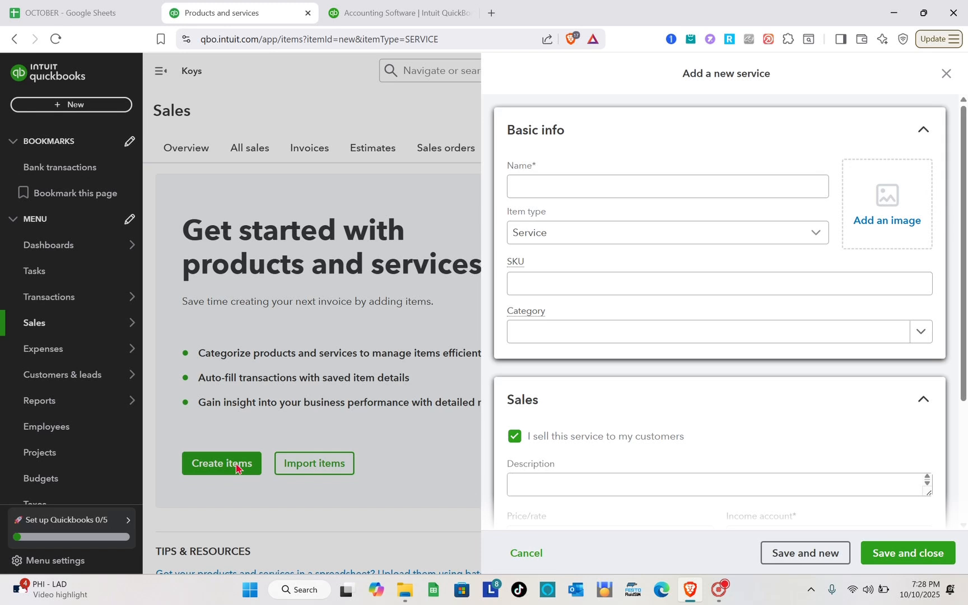
click(552, 184)
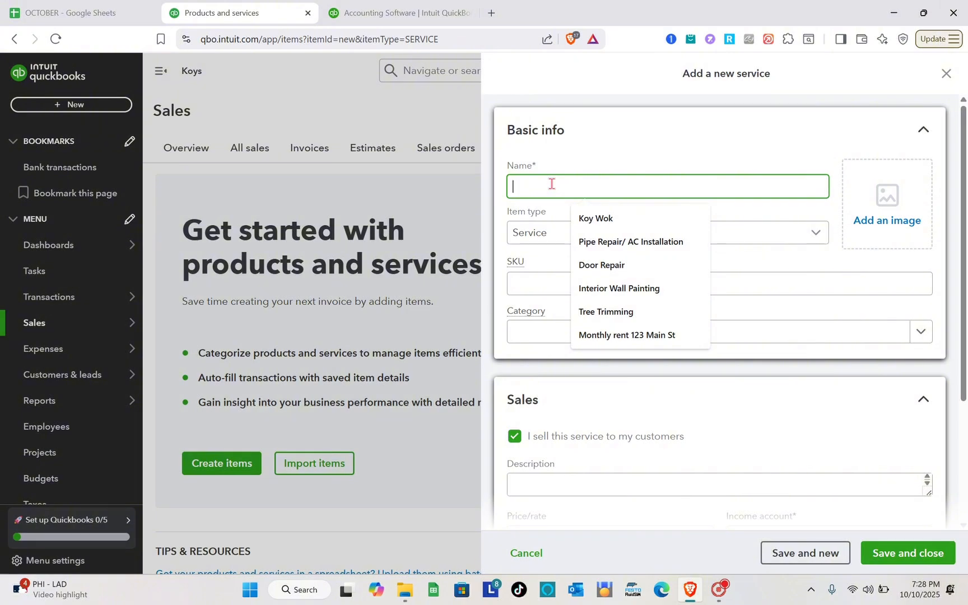
text(Engin)
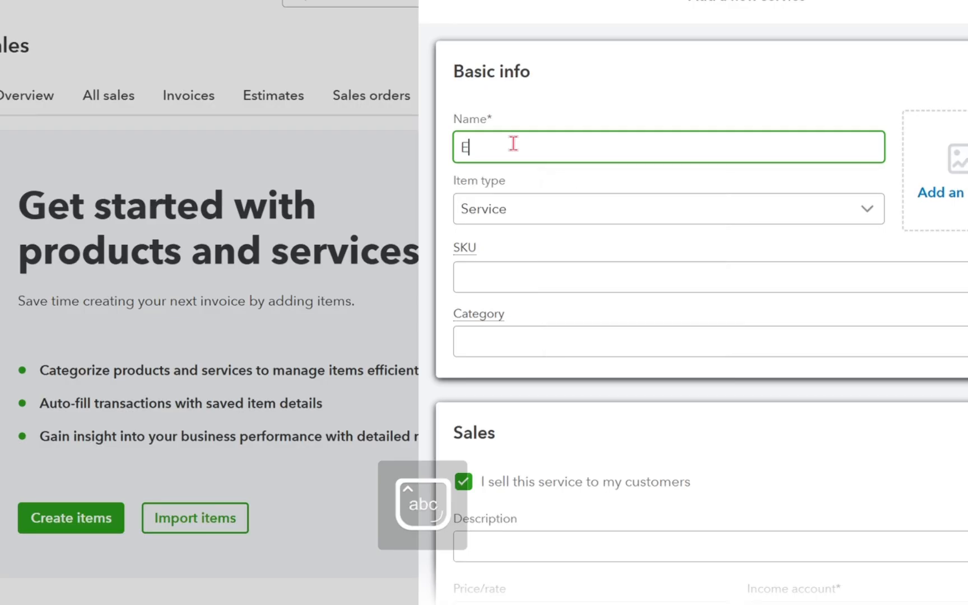
text(e)
key(Caps_Lock)
text(TAUN)
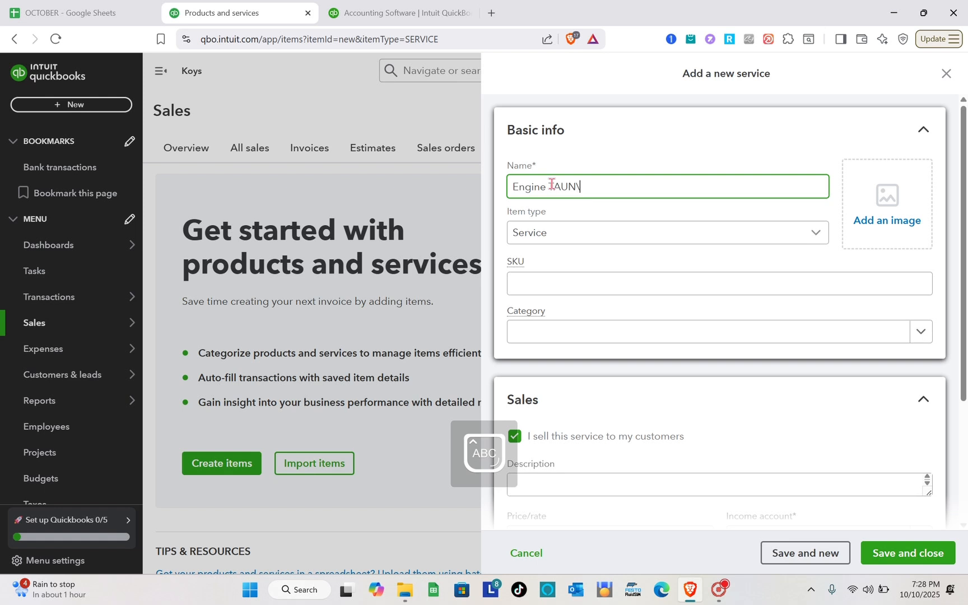
key(BackSpace)
key(BackSpace)
key(BackSpace)
key(BackSpace)
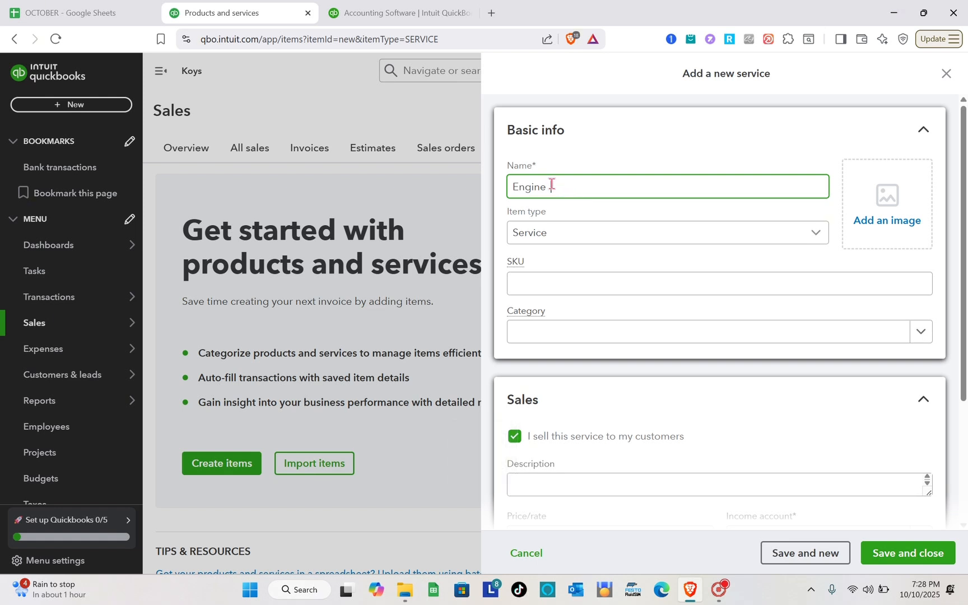
text(RT)
key(Caps_Lock)
text(une up)
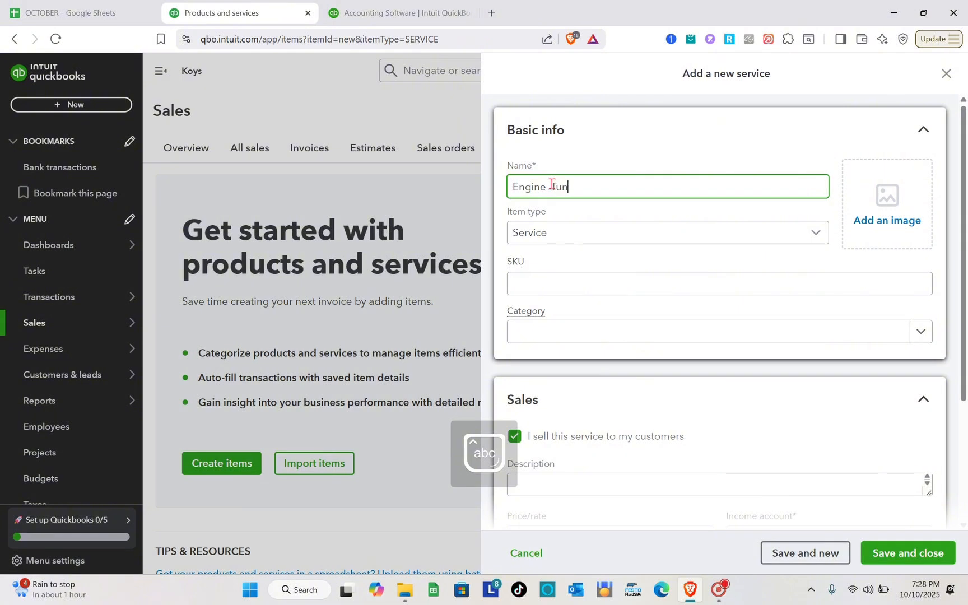
Choose Service as the item type and check the category options without picking one
click(600, 242)
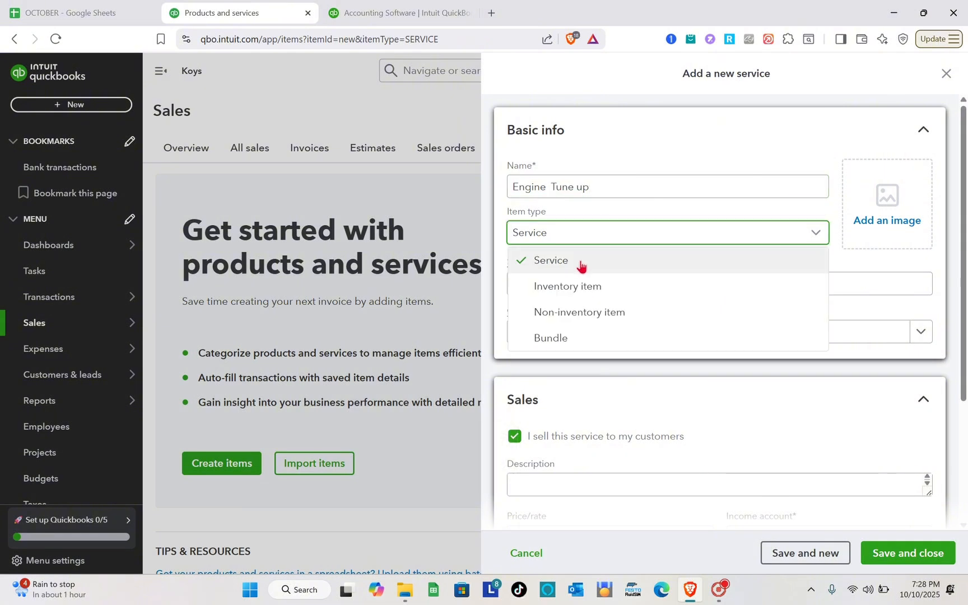
click(561, 262)
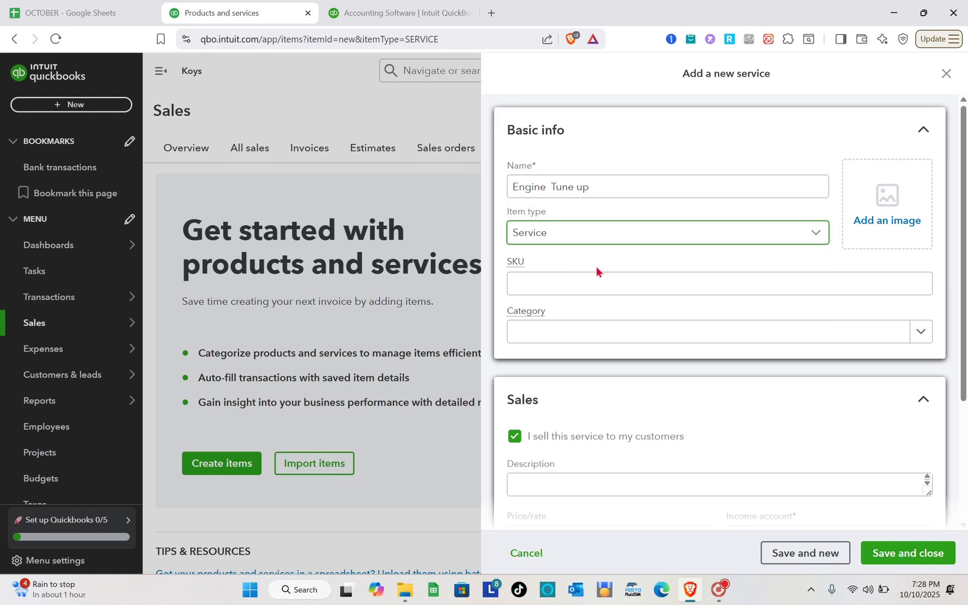
click(576, 335)
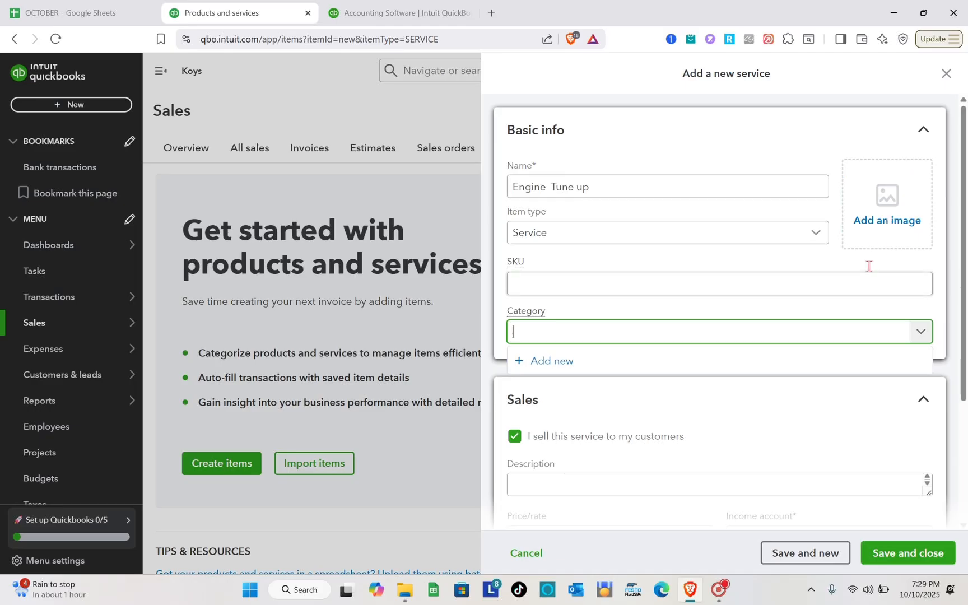
click(772, 257)
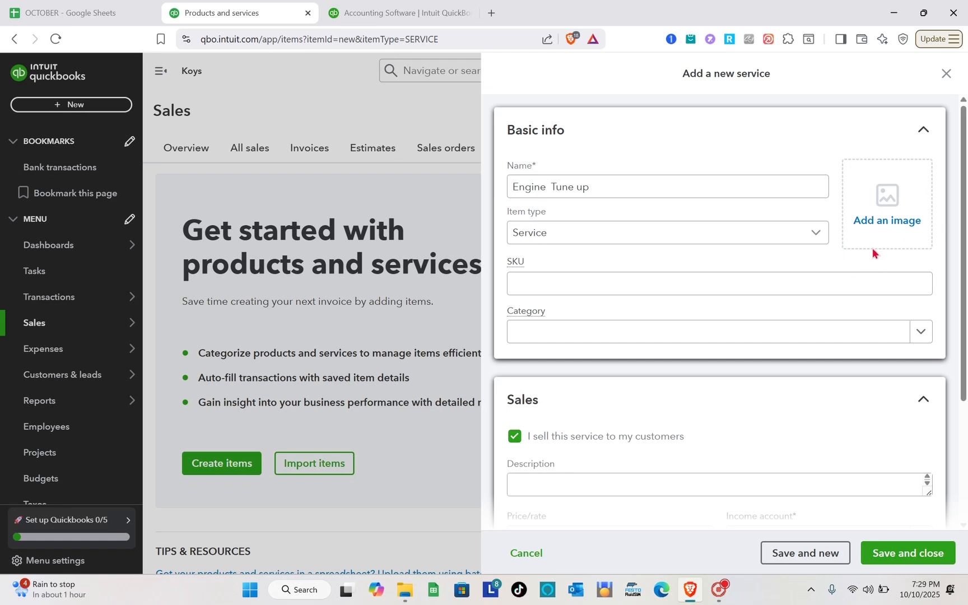
Set the service's price to 3000 and its income account to Services, and save the item
scroll(877, 224, down, 3)
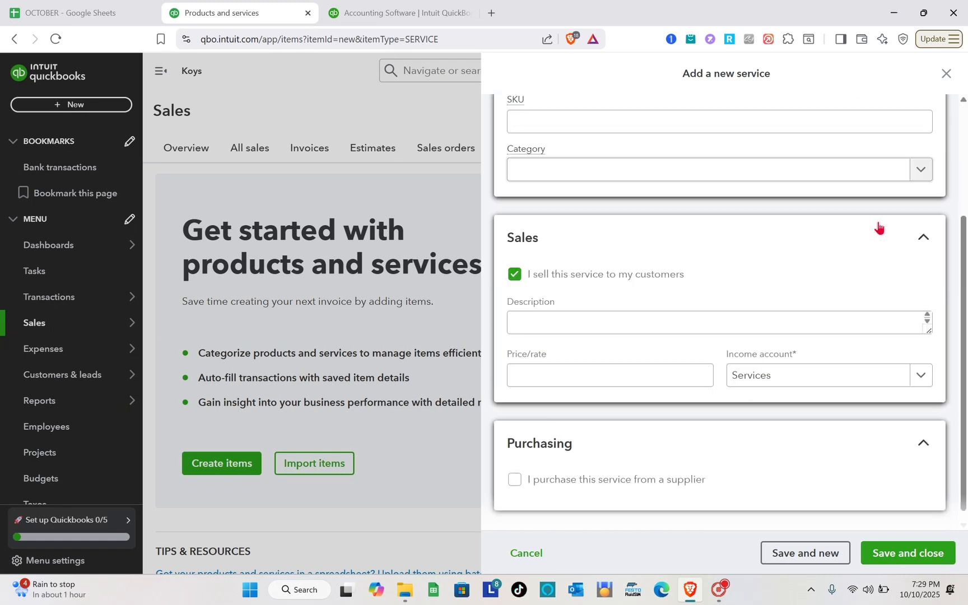
click(651, 310)
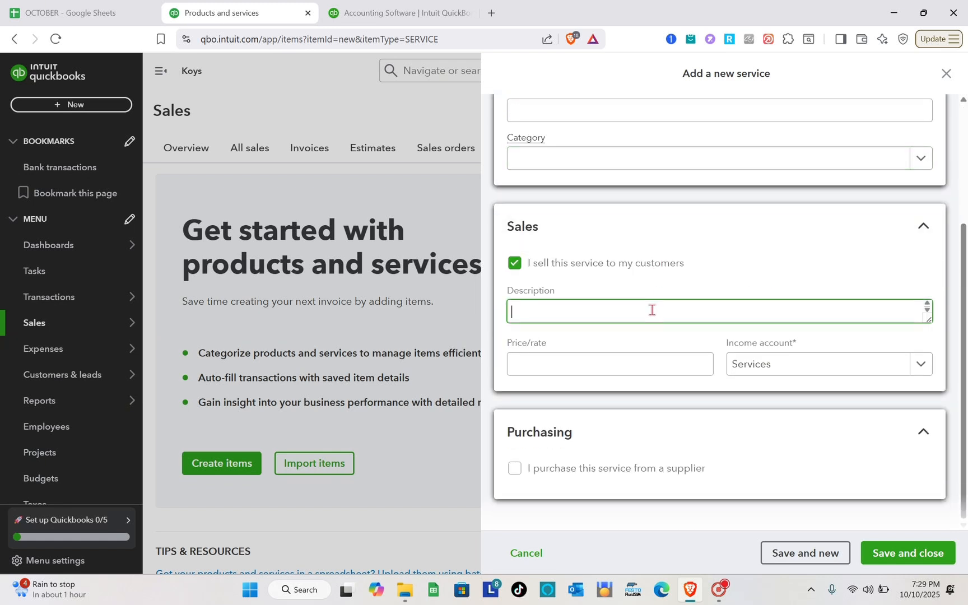
click(630, 369)
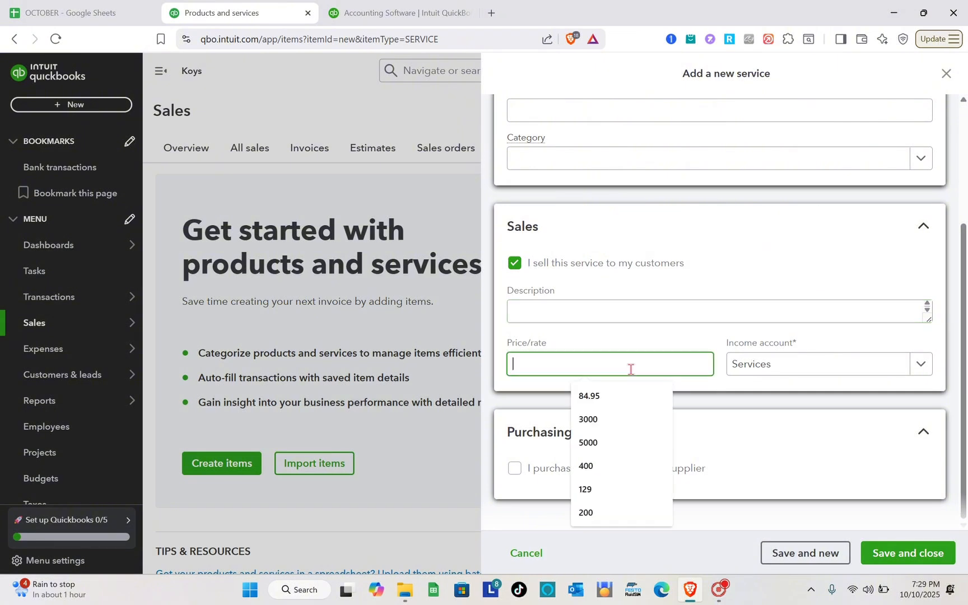
click(597, 420)
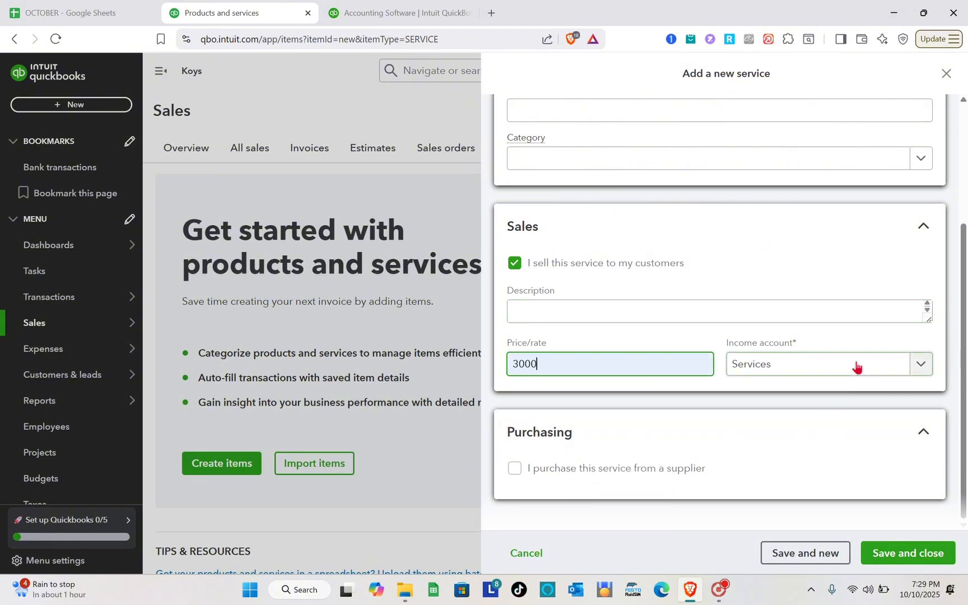
click(856, 366)
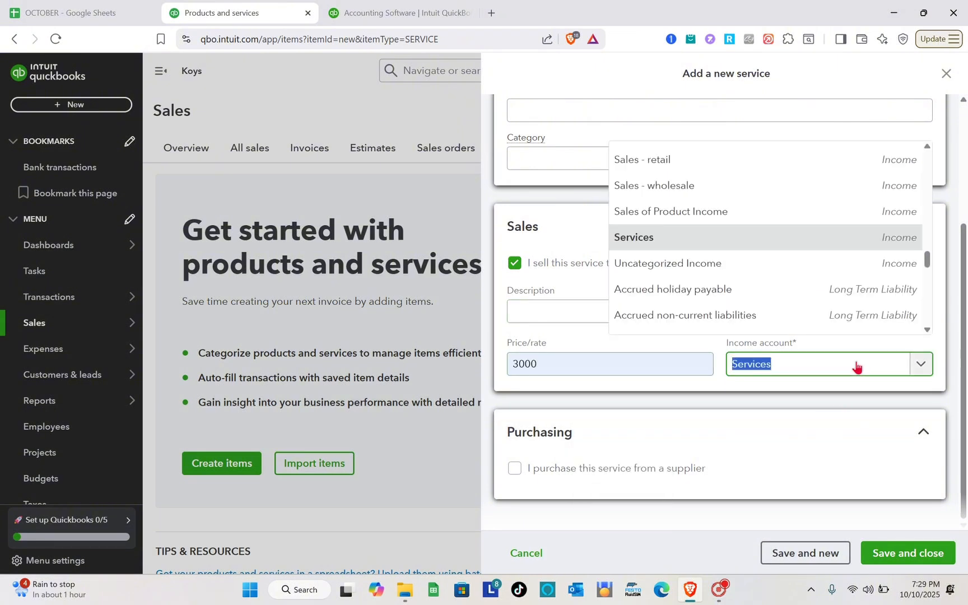
click(721, 238)
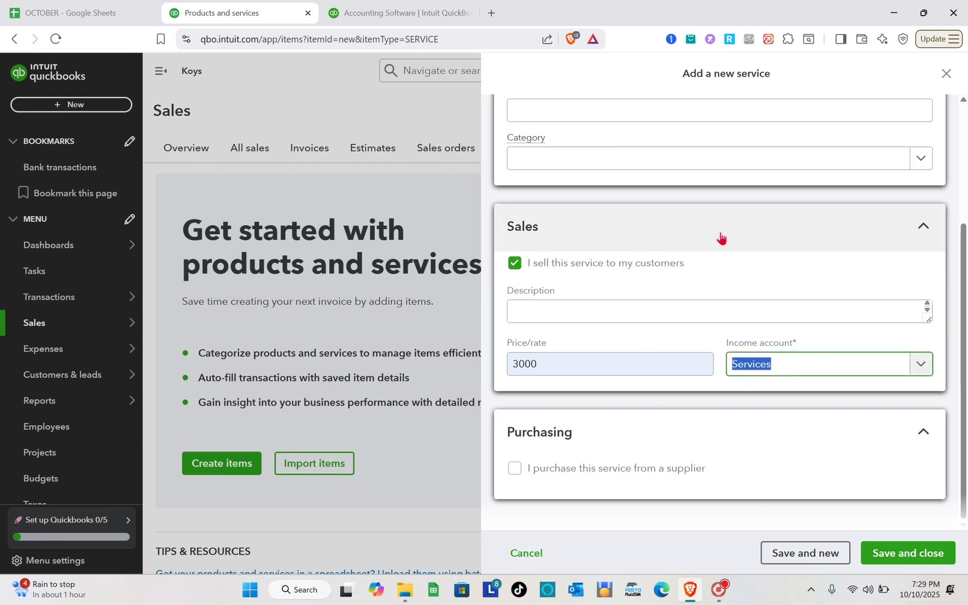
click(899, 561)
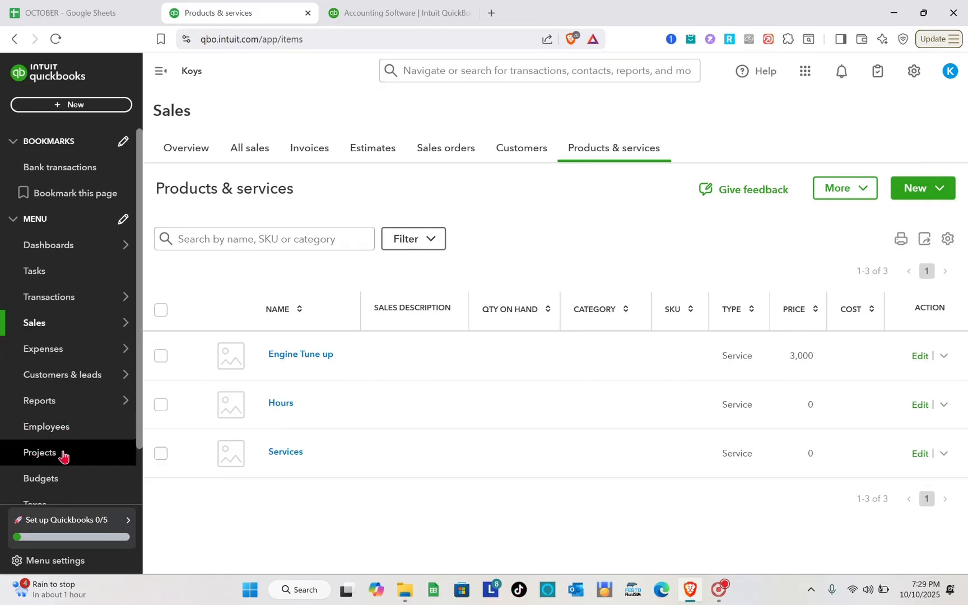
Open the Customers page under Customers & leads, view the customer import options, and leave the import page
scroll(70, 385, down, 1)
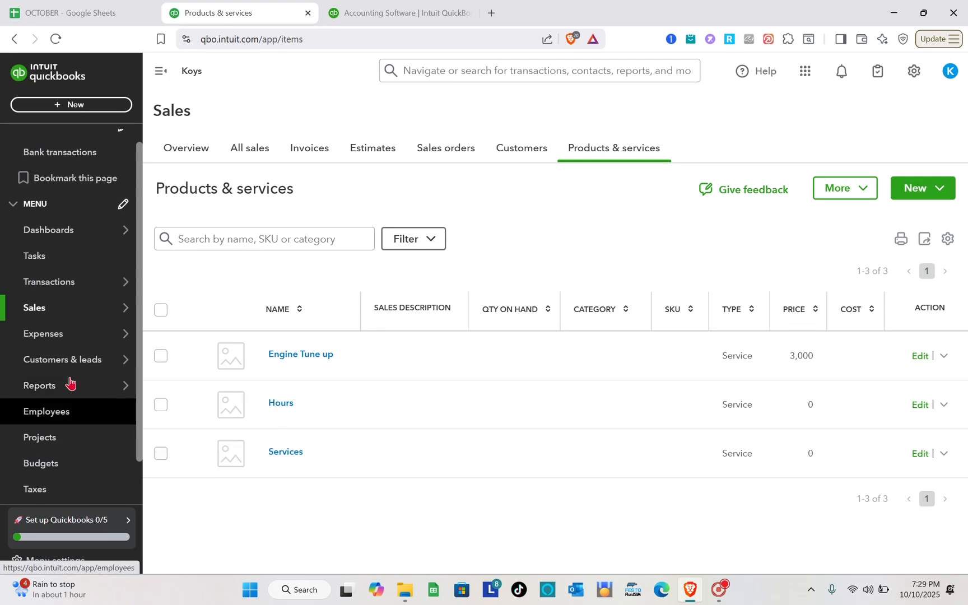
mouse_move(73, 365)
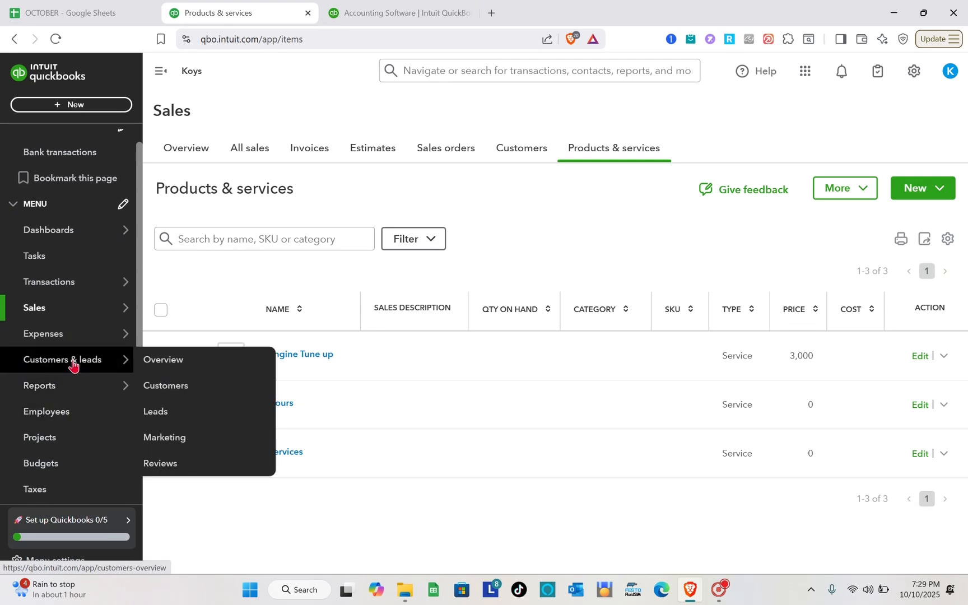
click(72, 364)
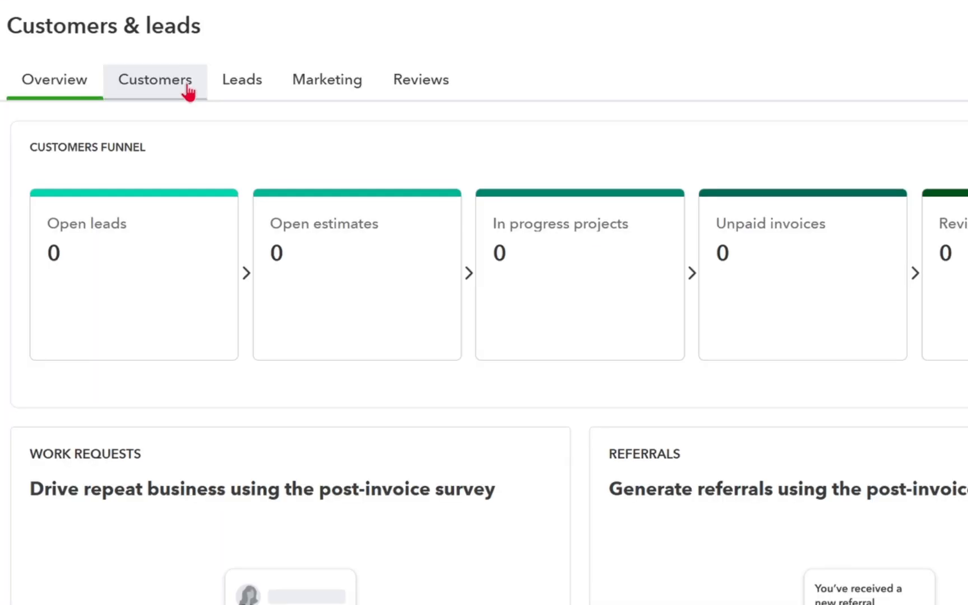
click(187, 80)
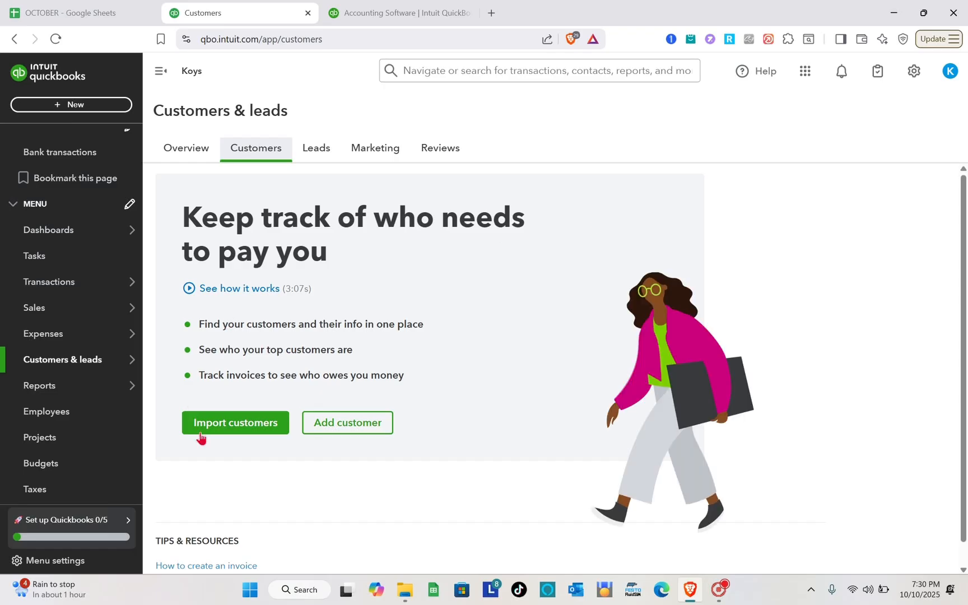
click(259, 429)
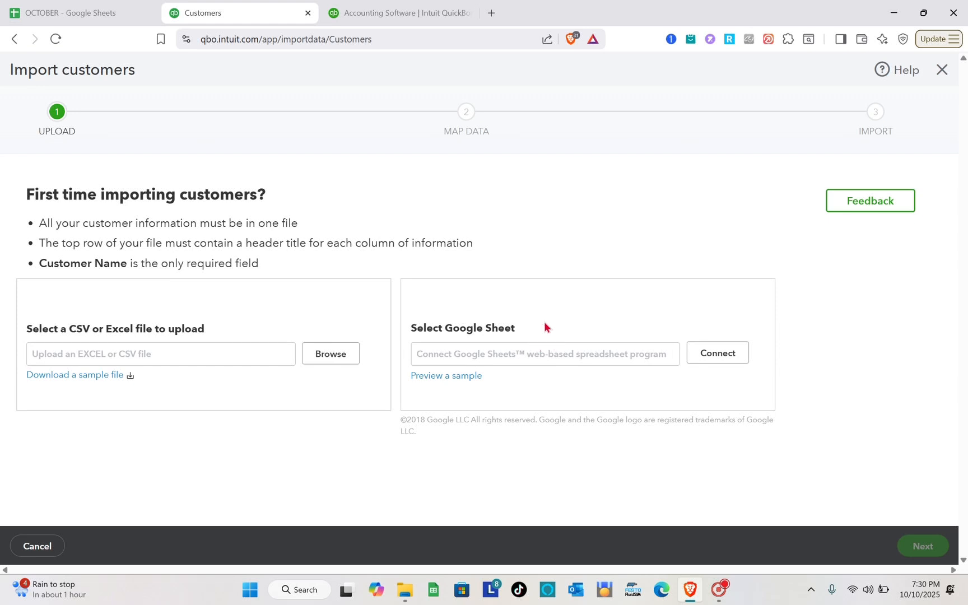
click(942, 69)
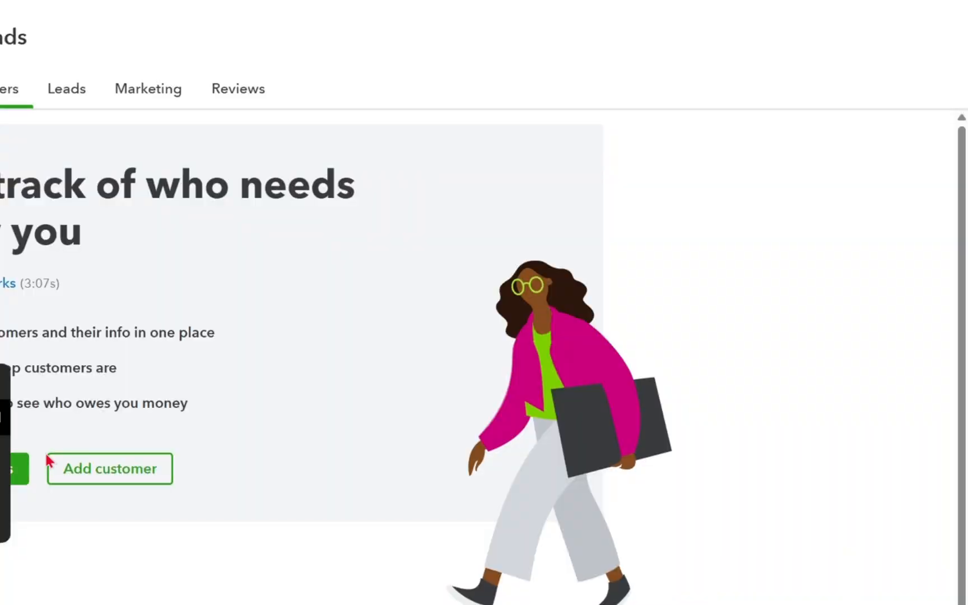
Open a blank customer form, review its contact, payment, tax and custom field sections, and close it without saving
click(114, 485)
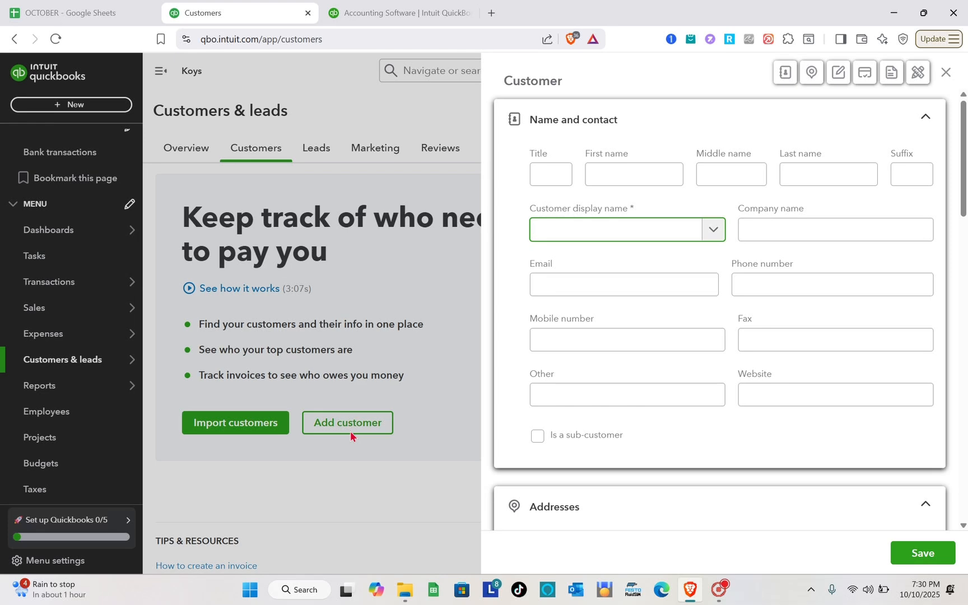
scroll(669, 211, down, 1)
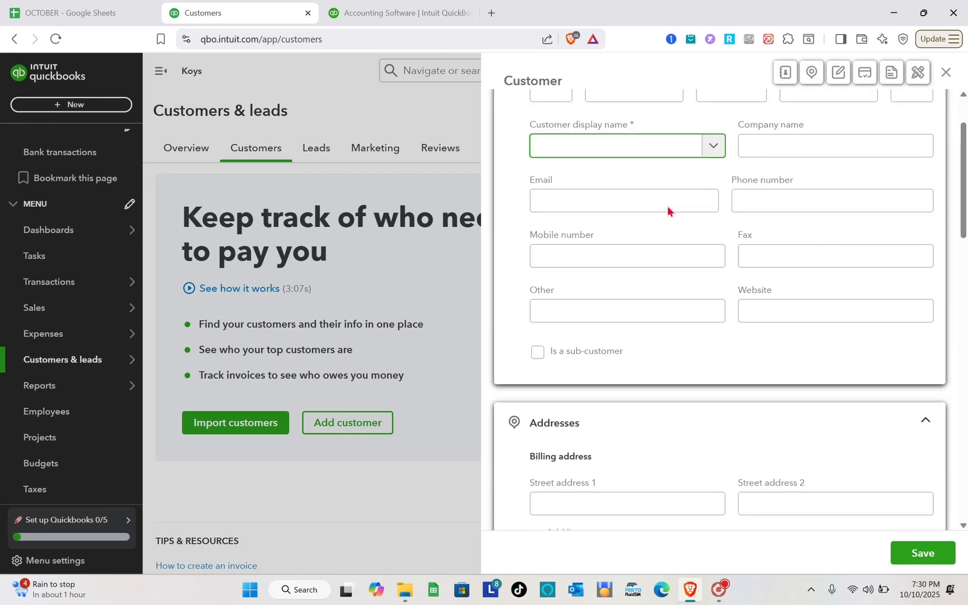
scroll(668, 211, down, 15)
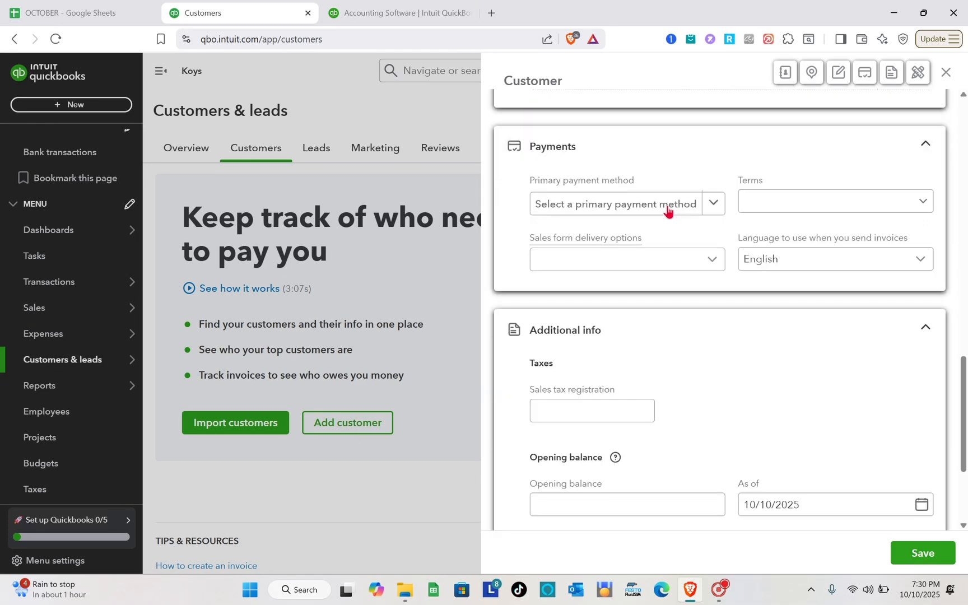
scroll(667, 211, up, 15)
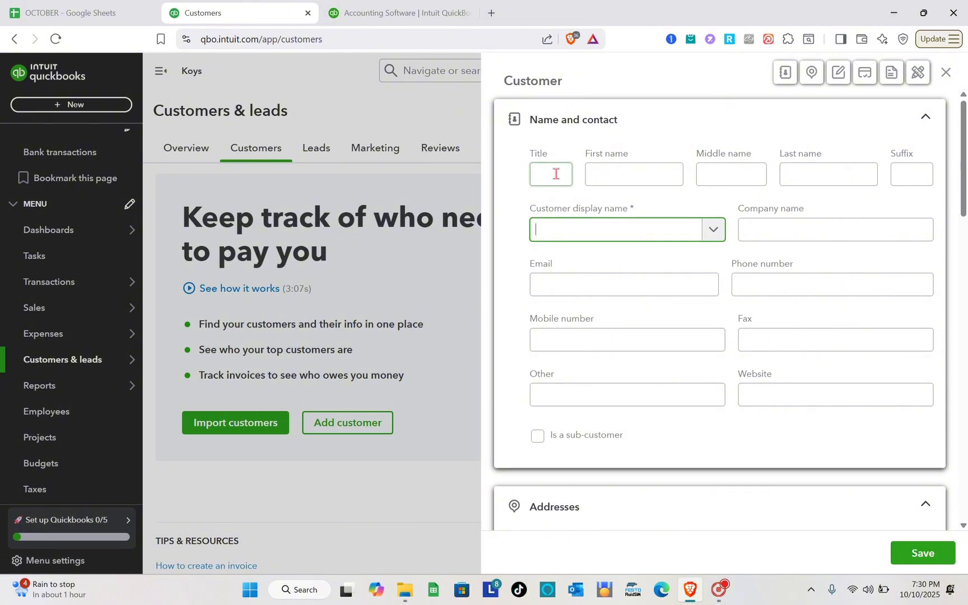
scroll(611, 424, down, 15)
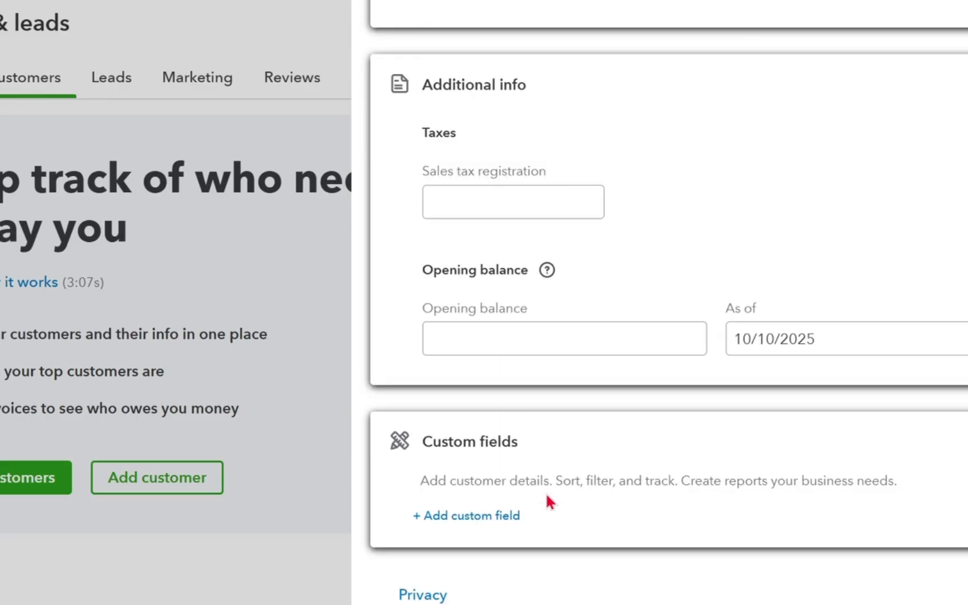
scroll(546, 495, up, 15)
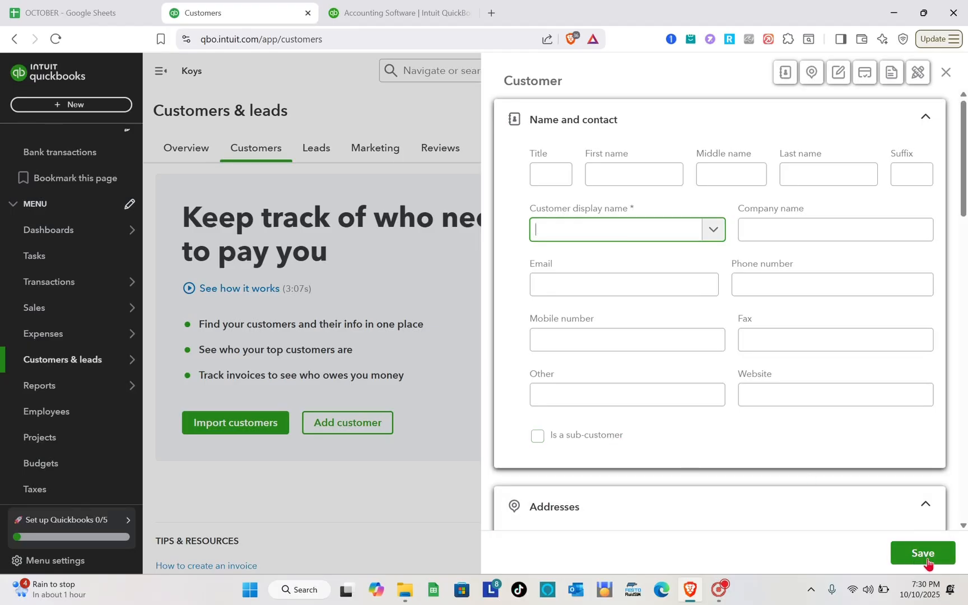
click(944, 74)
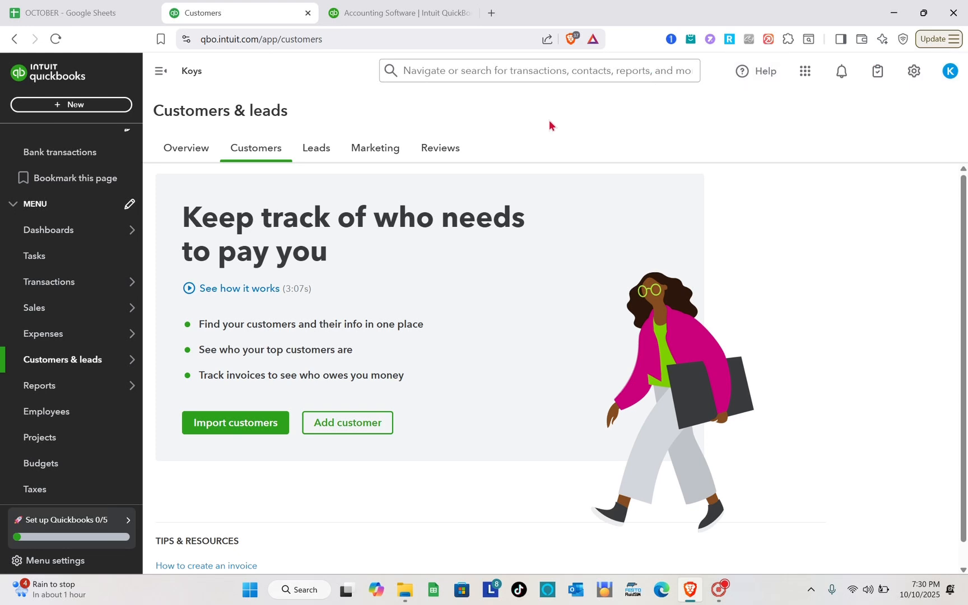
Open a new estimate form, look over its fields, and leave it without saving
click(64, 107)
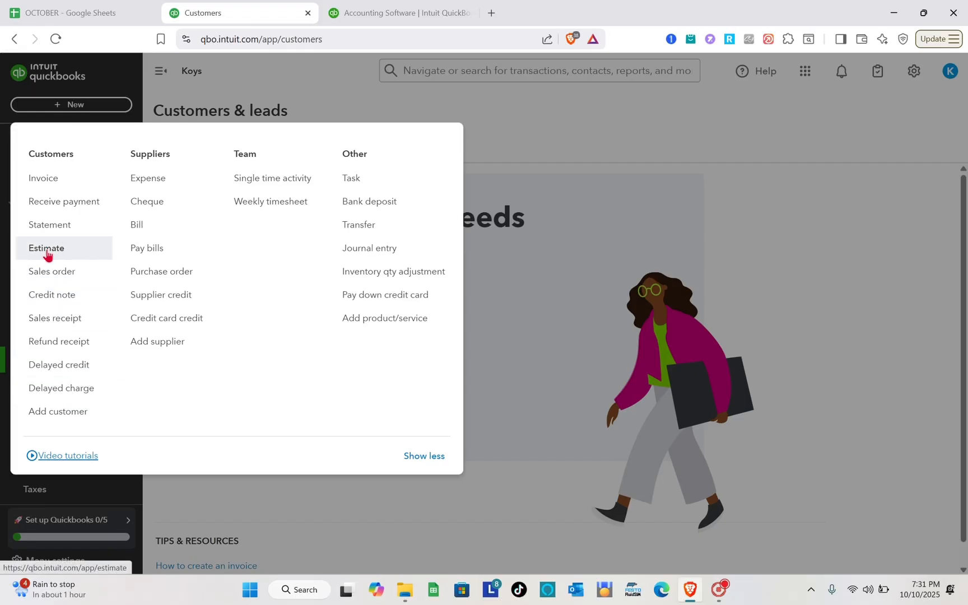
click(46, 253)
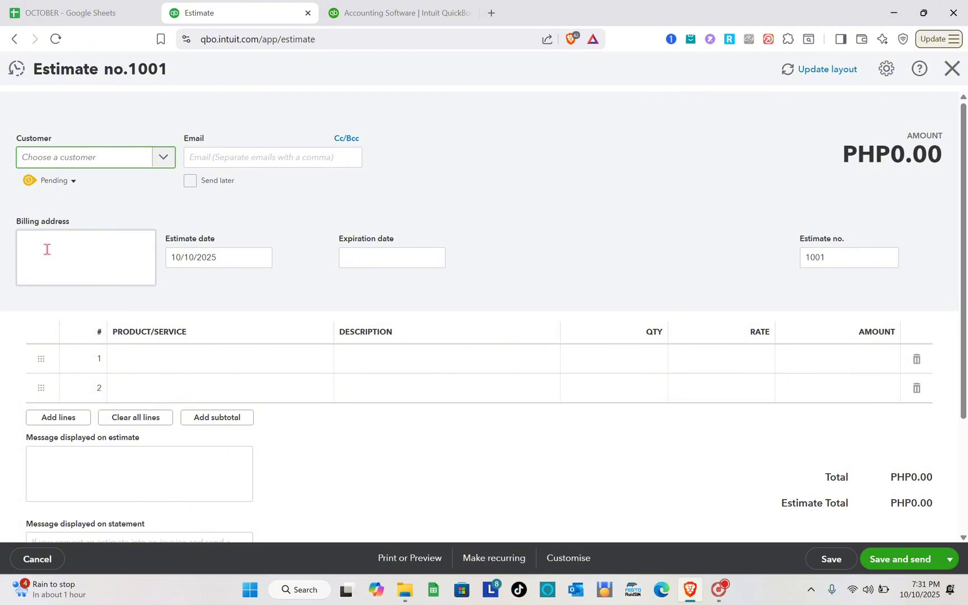
scroll(352, 307, down, 3)
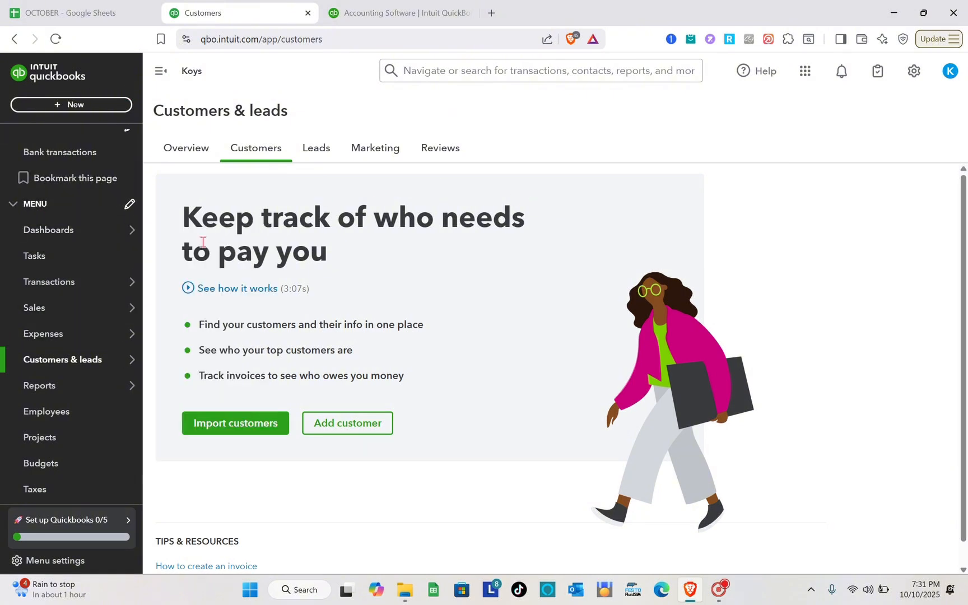
Go back to the Products and services list
click(914, 71)
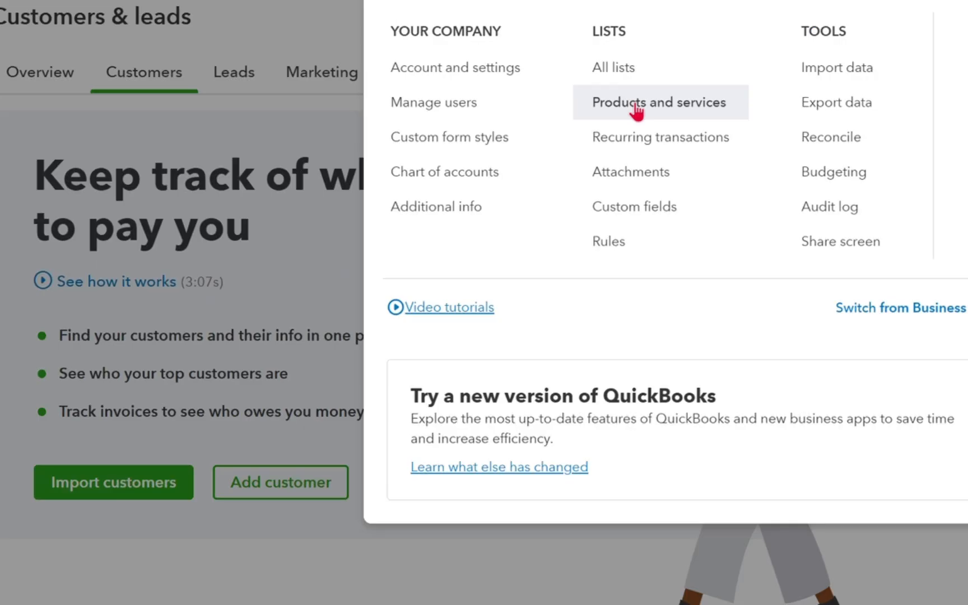
click(637, 107)
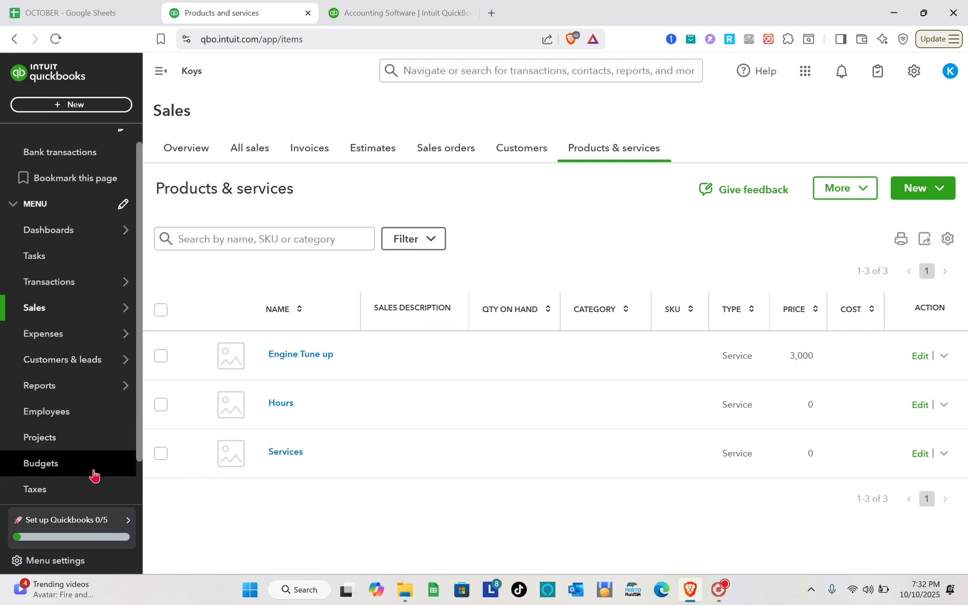
Browse the standard reports and open the Profit and Loss by Month report in the business overview group
scroll(87, 346, down, 1)
click(76, 340)
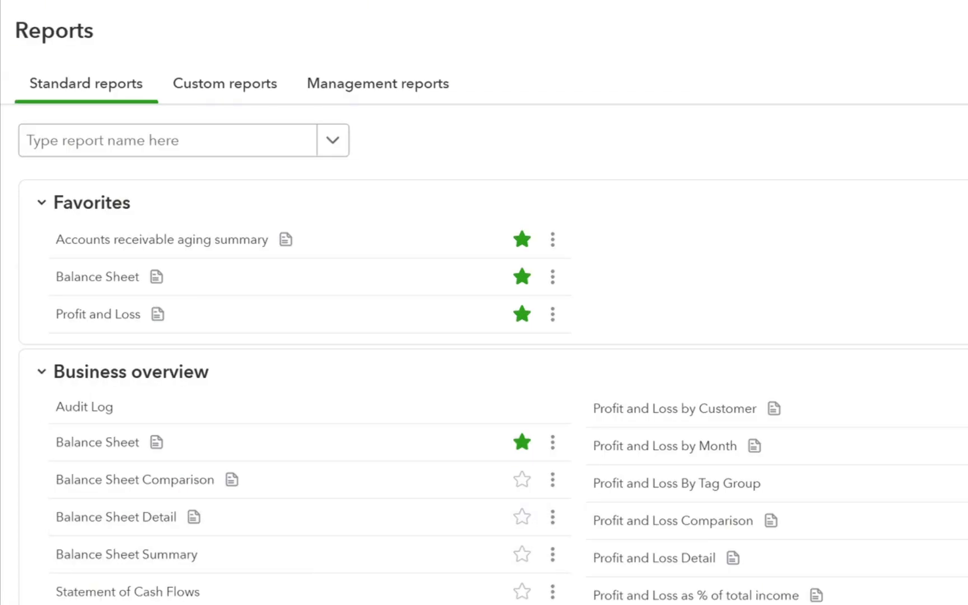
scroll(620, 571, down, 4)
scroll(620, 573, up, 2)
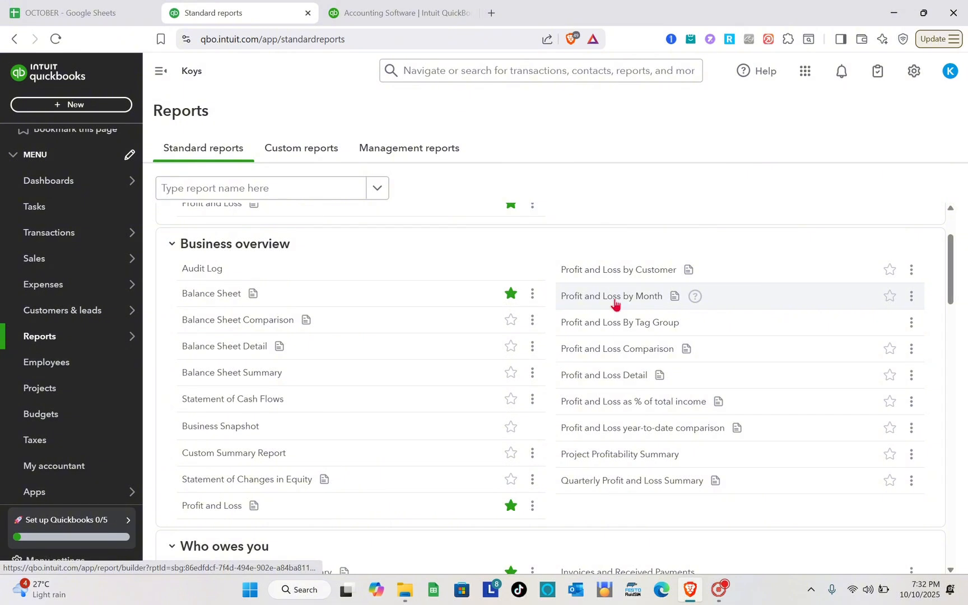
click(615, 303)
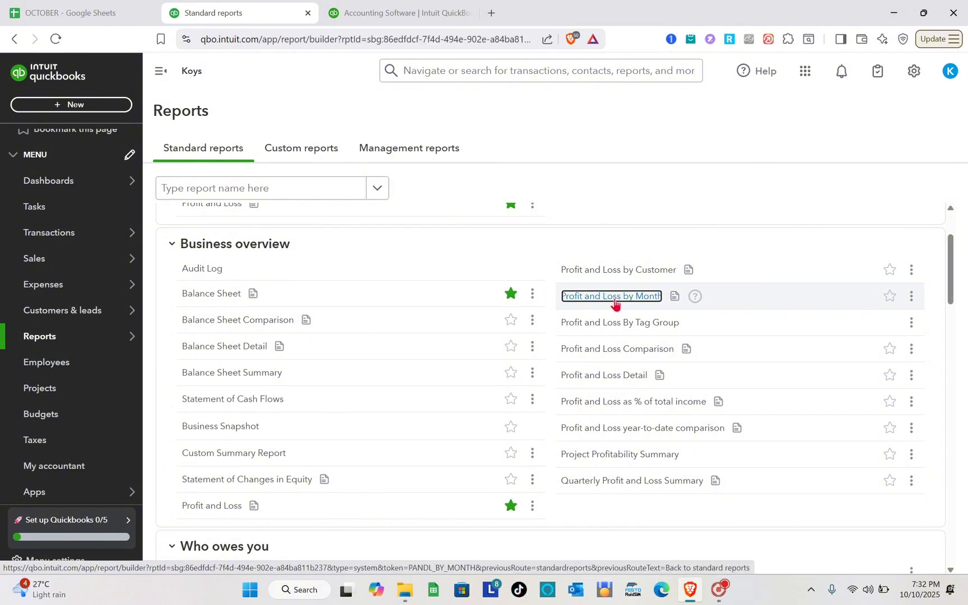